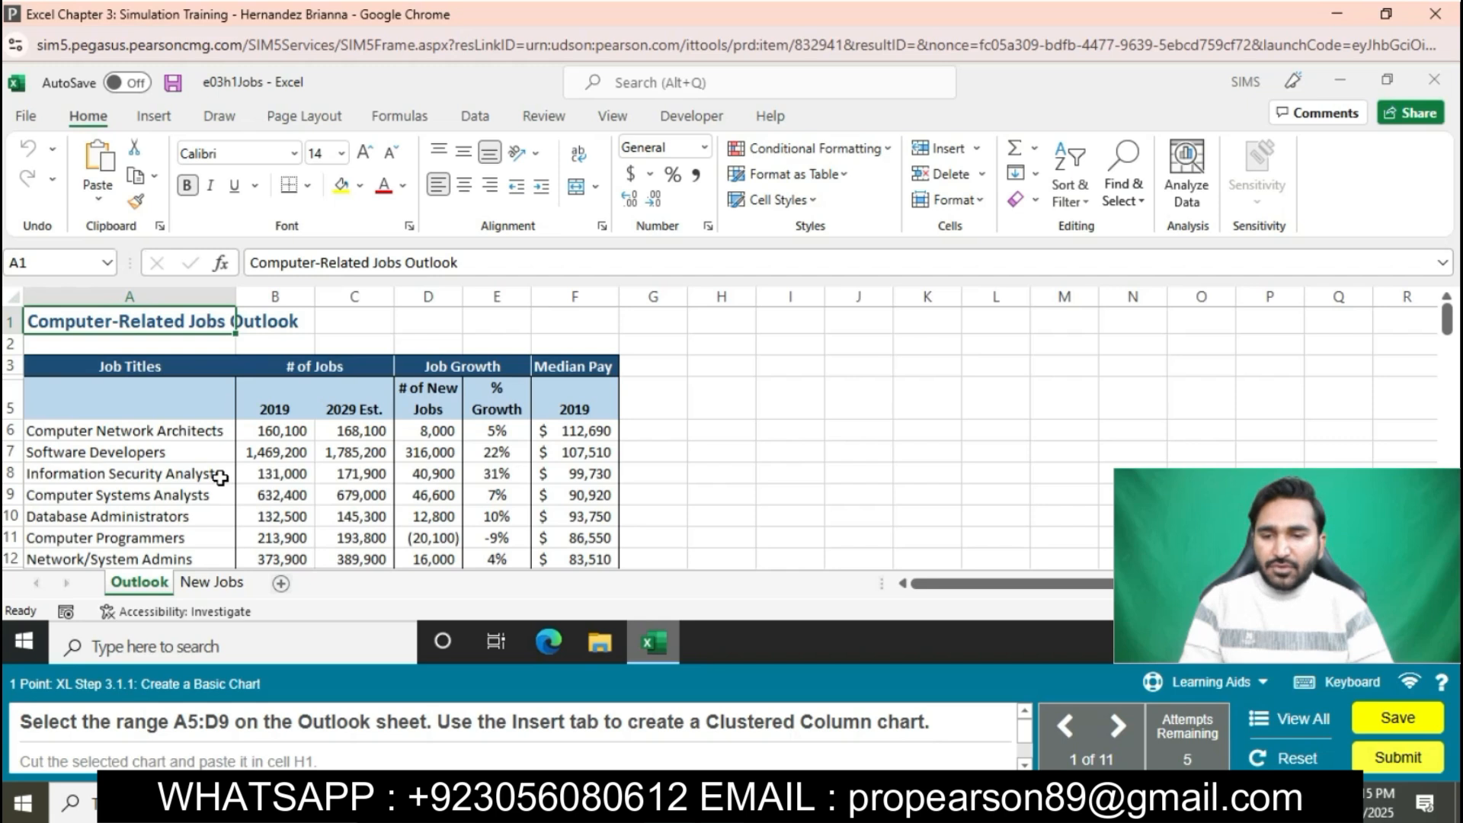
- Insert a Clustered Column chart based on the range A5:D9 of the Outlook sheet
drag(137, 410, 400, 495)
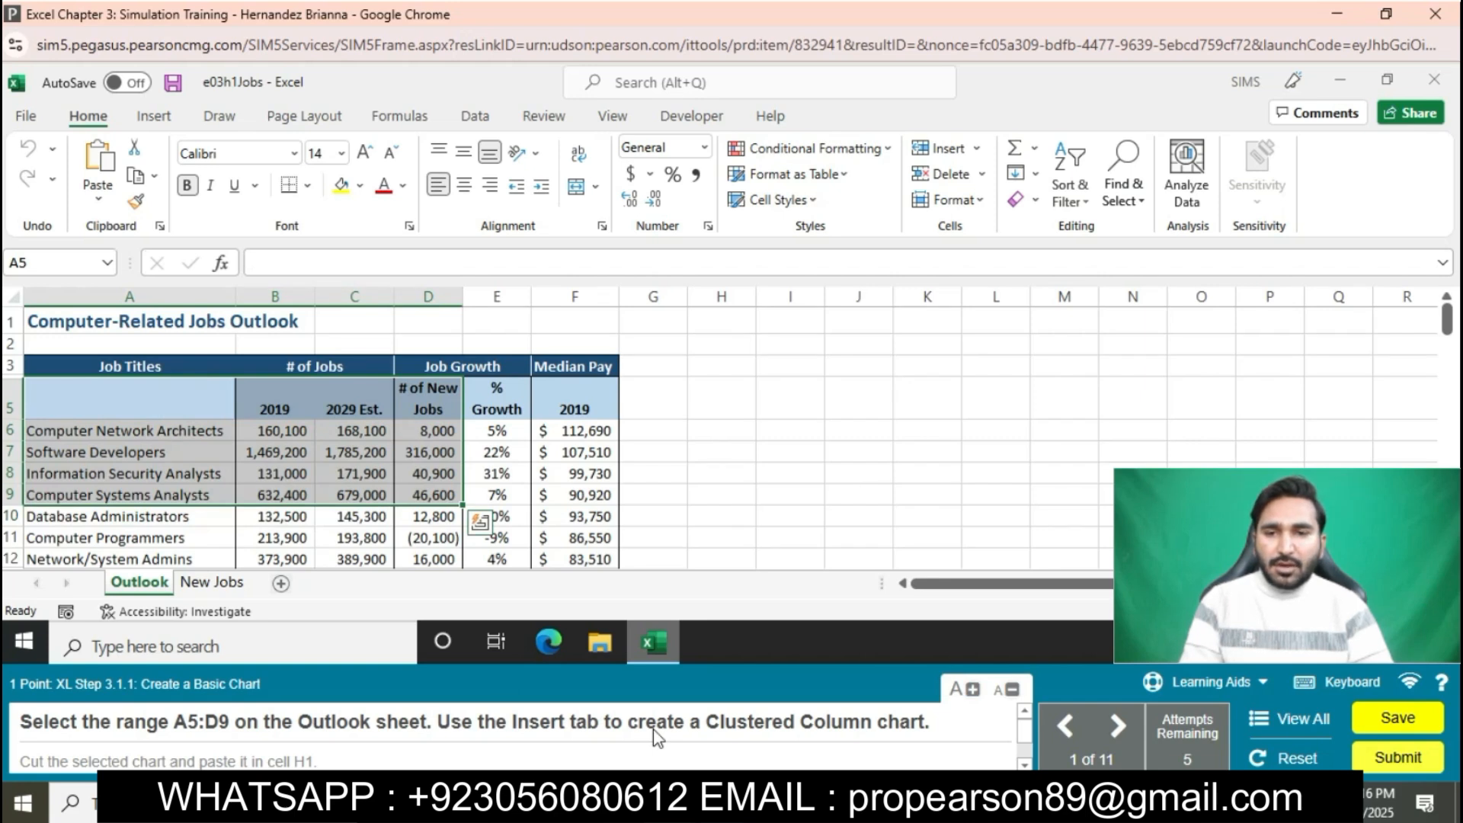
click(152, 116)
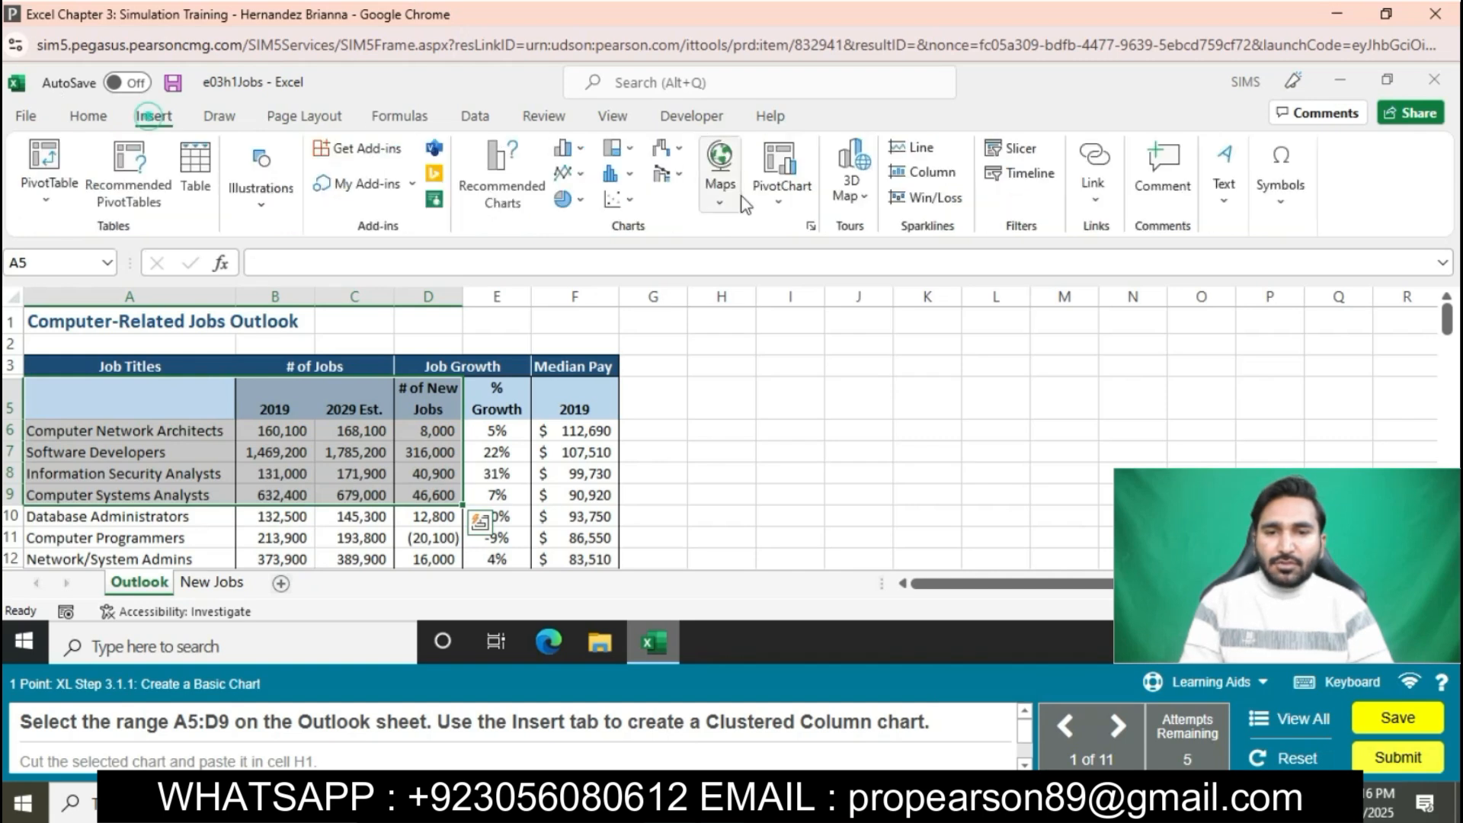
click(814, 226)
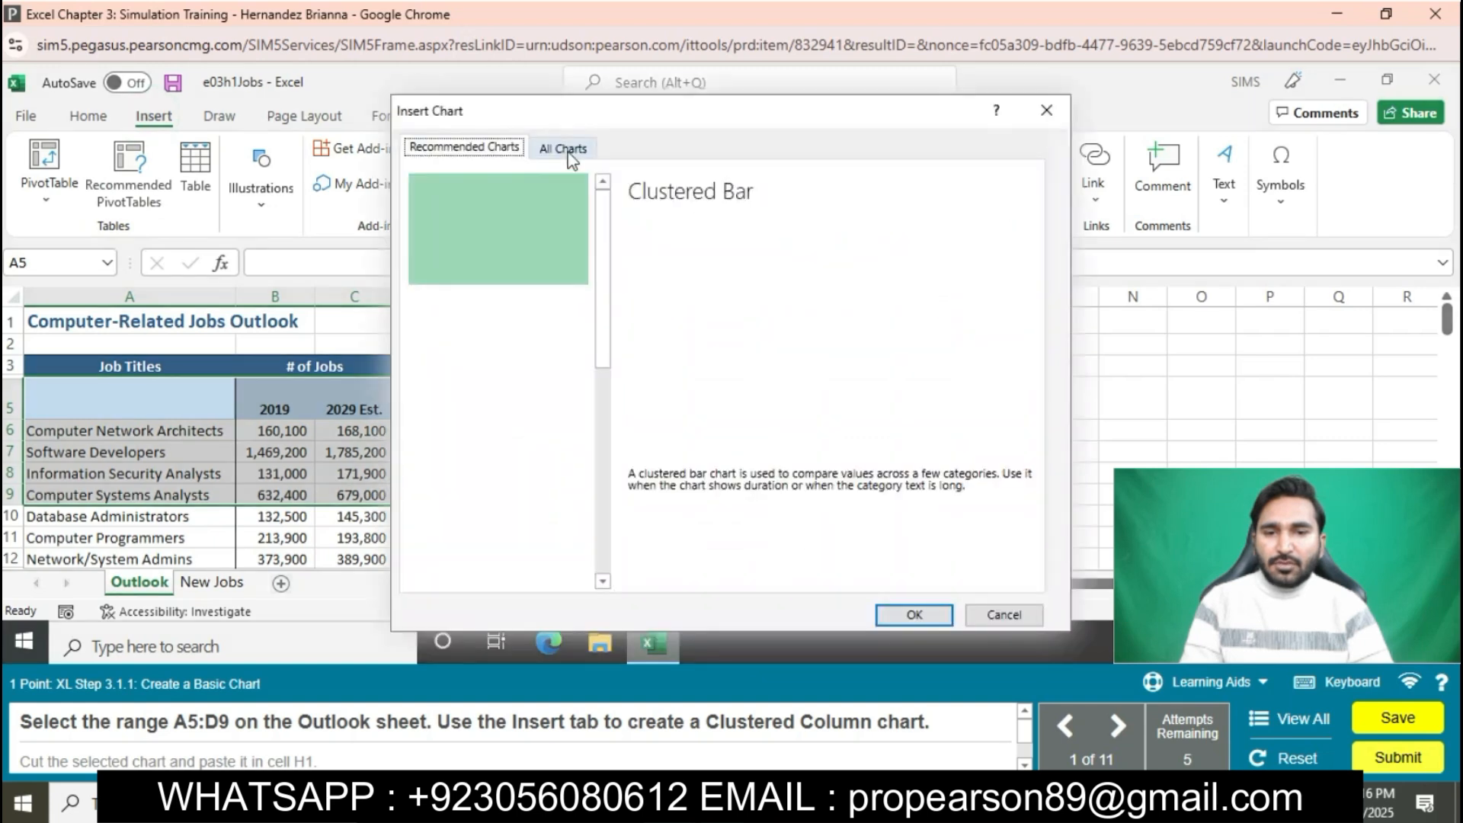
click(568, 147)
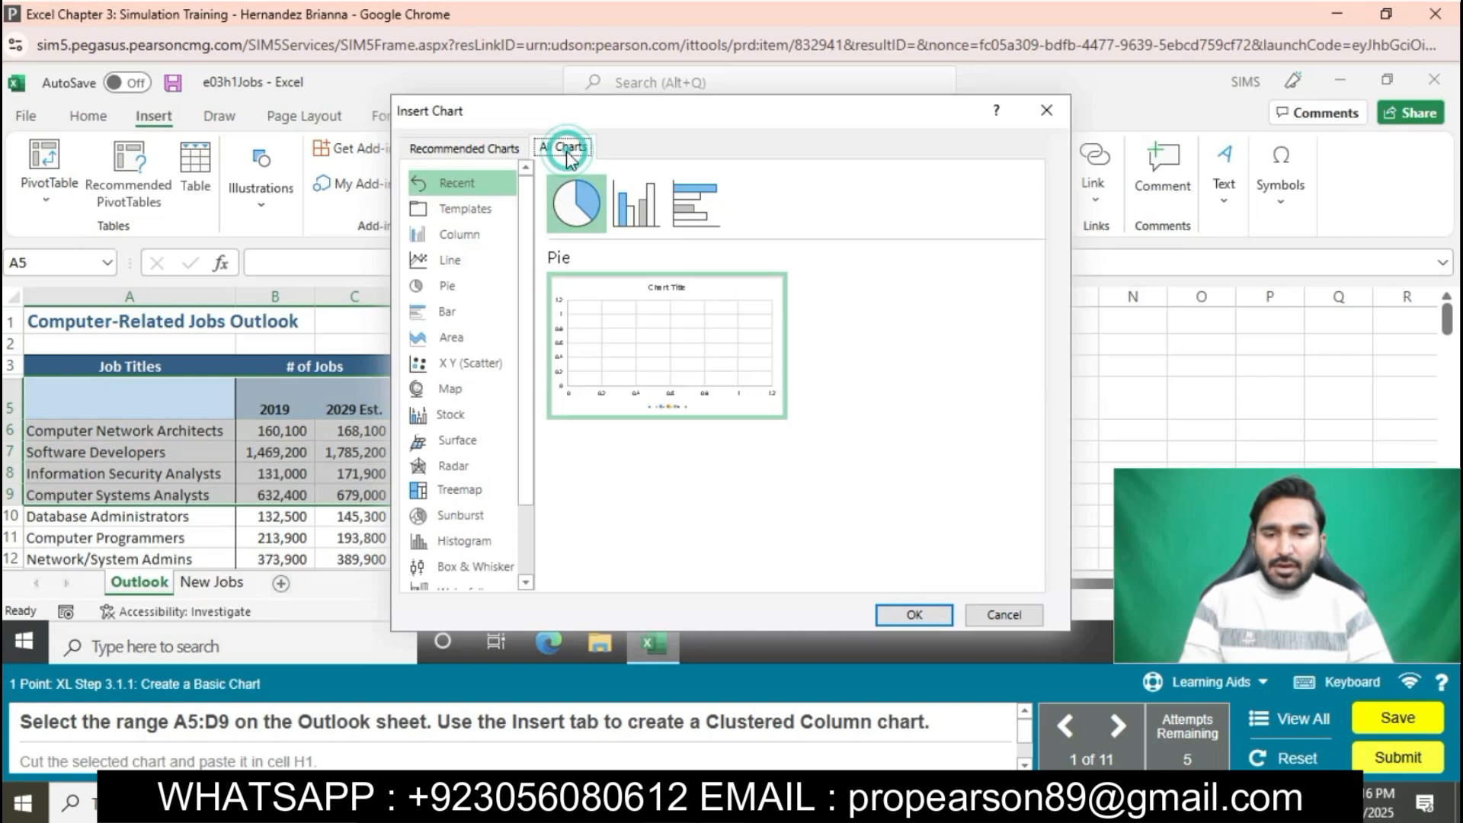
click(480, 238)
click(893, 612)
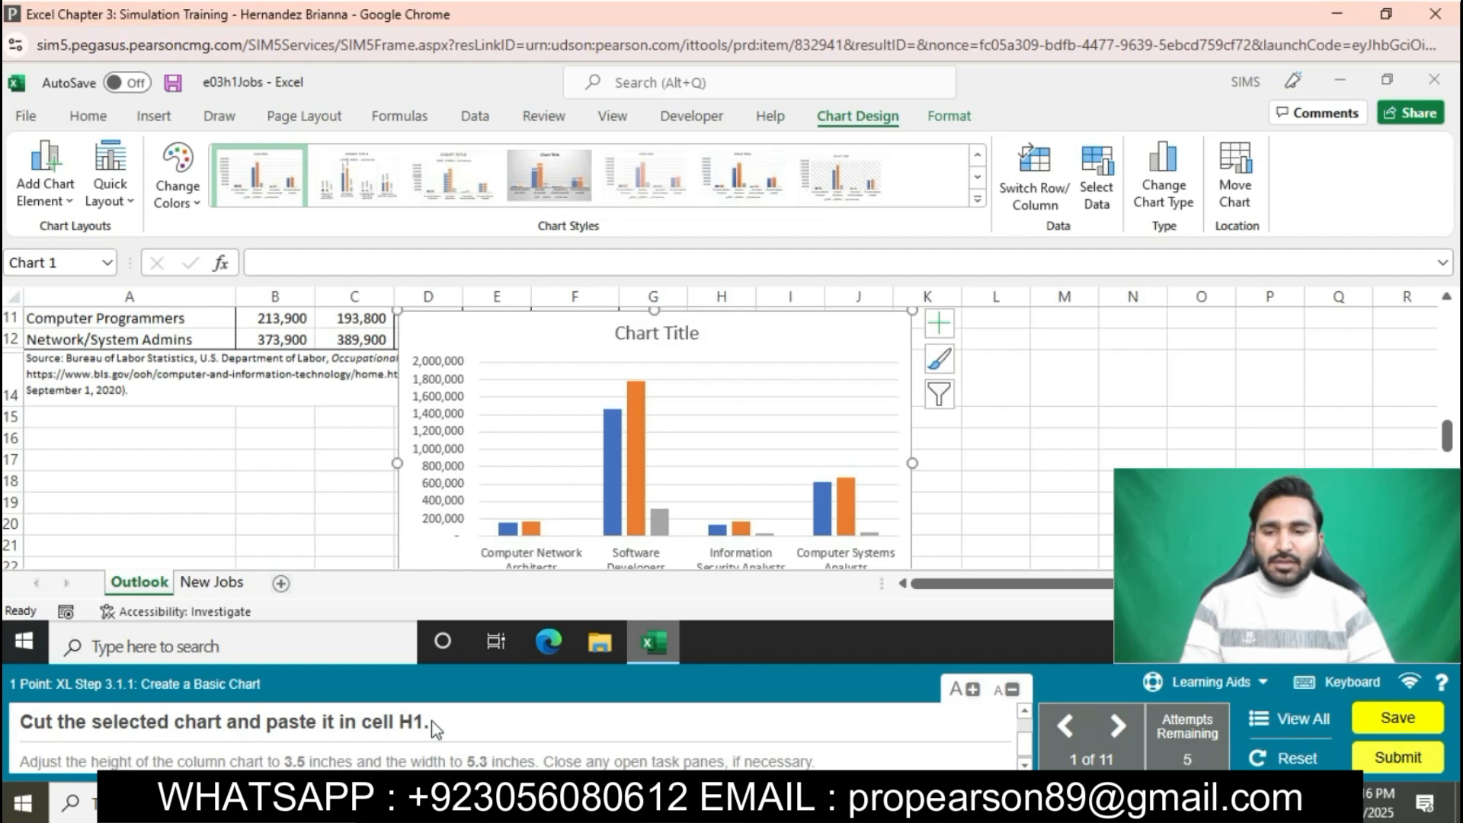
- Cut the column chart and paste it at cell H1 of the Outlook sheet
click(88, 119)
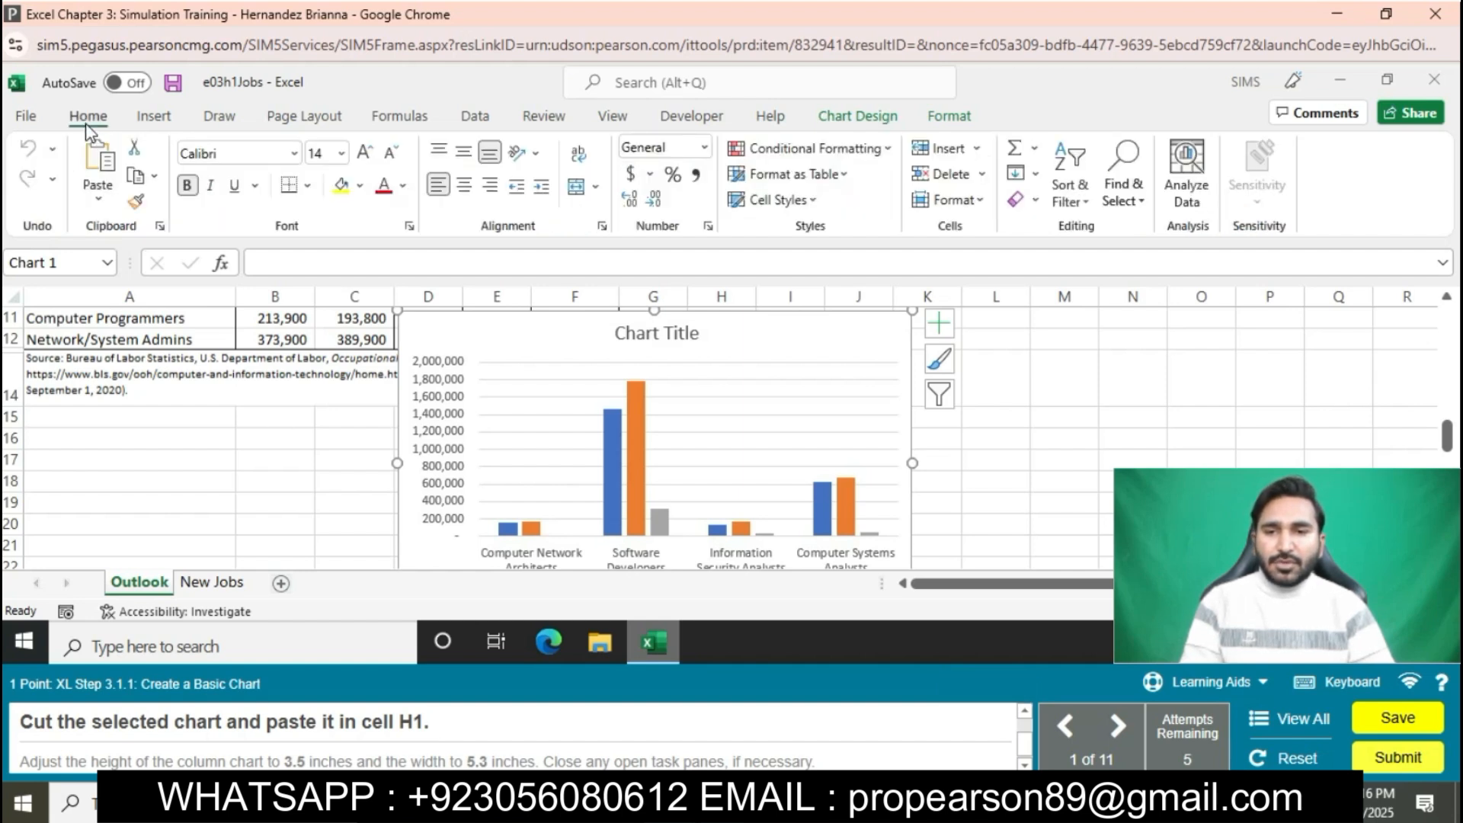
click(134, 147)
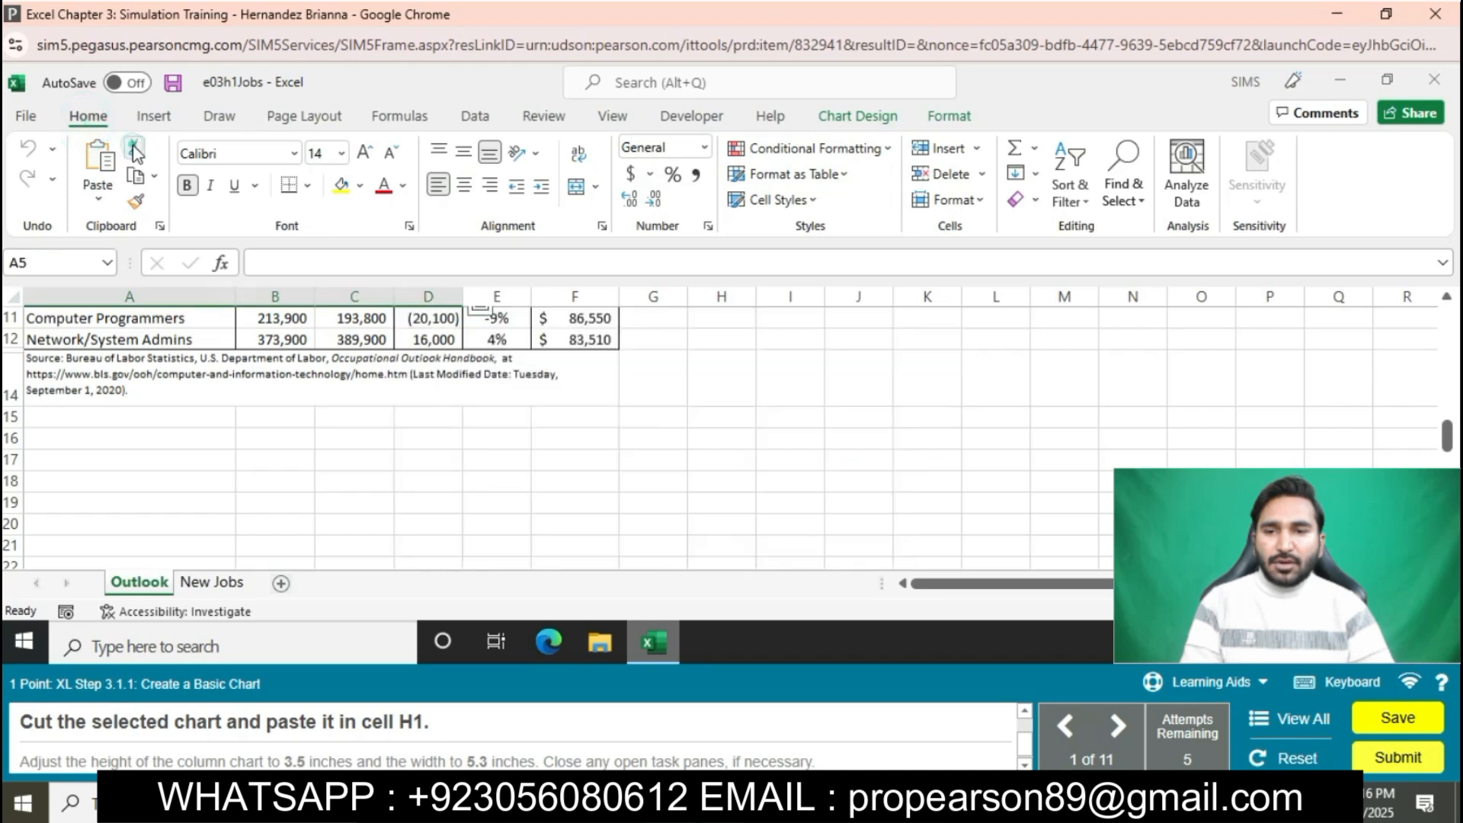
scroll(833, 479, up, 1)
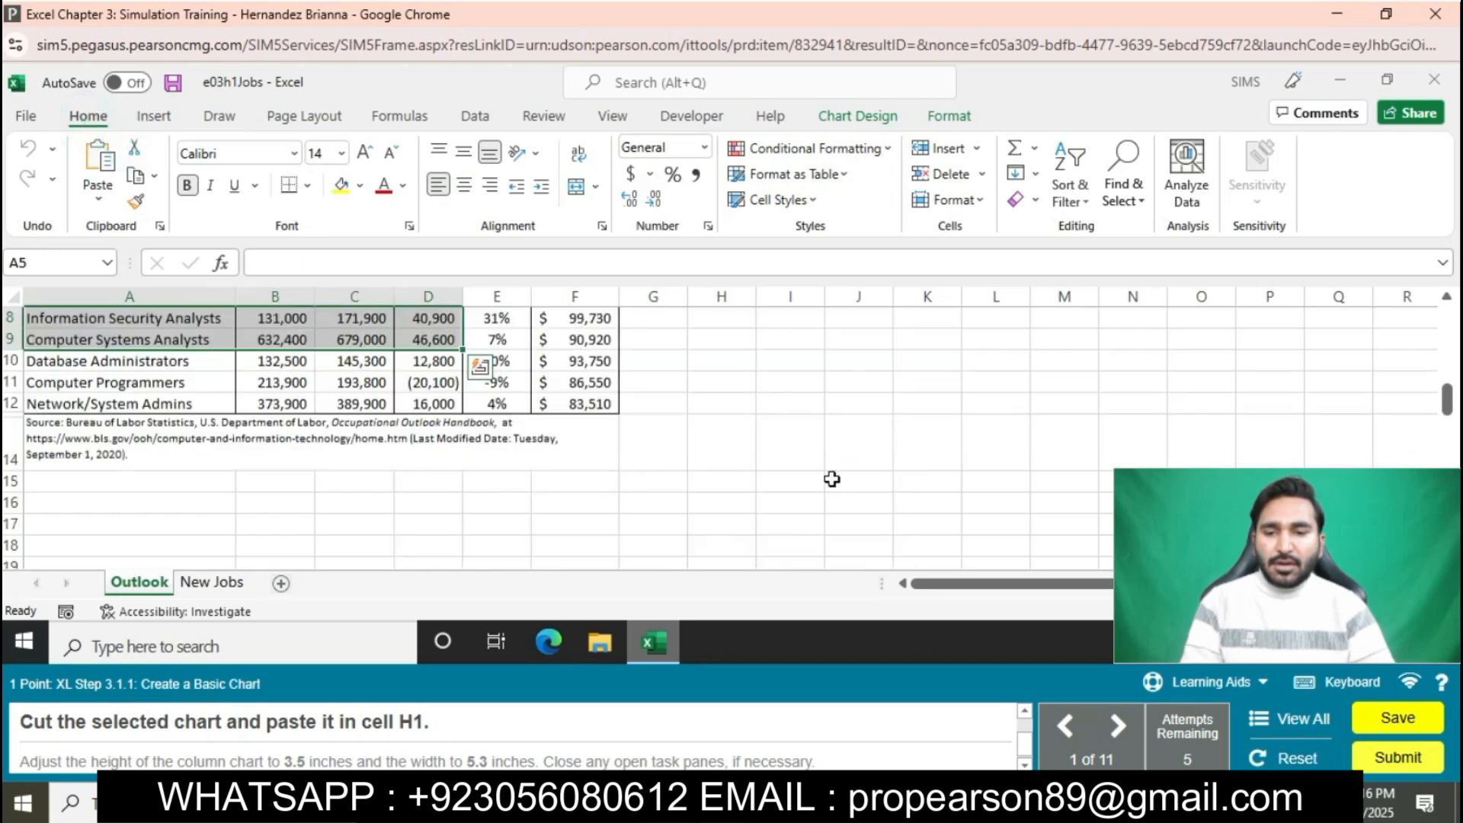
scroll(833, 479, up, 3)
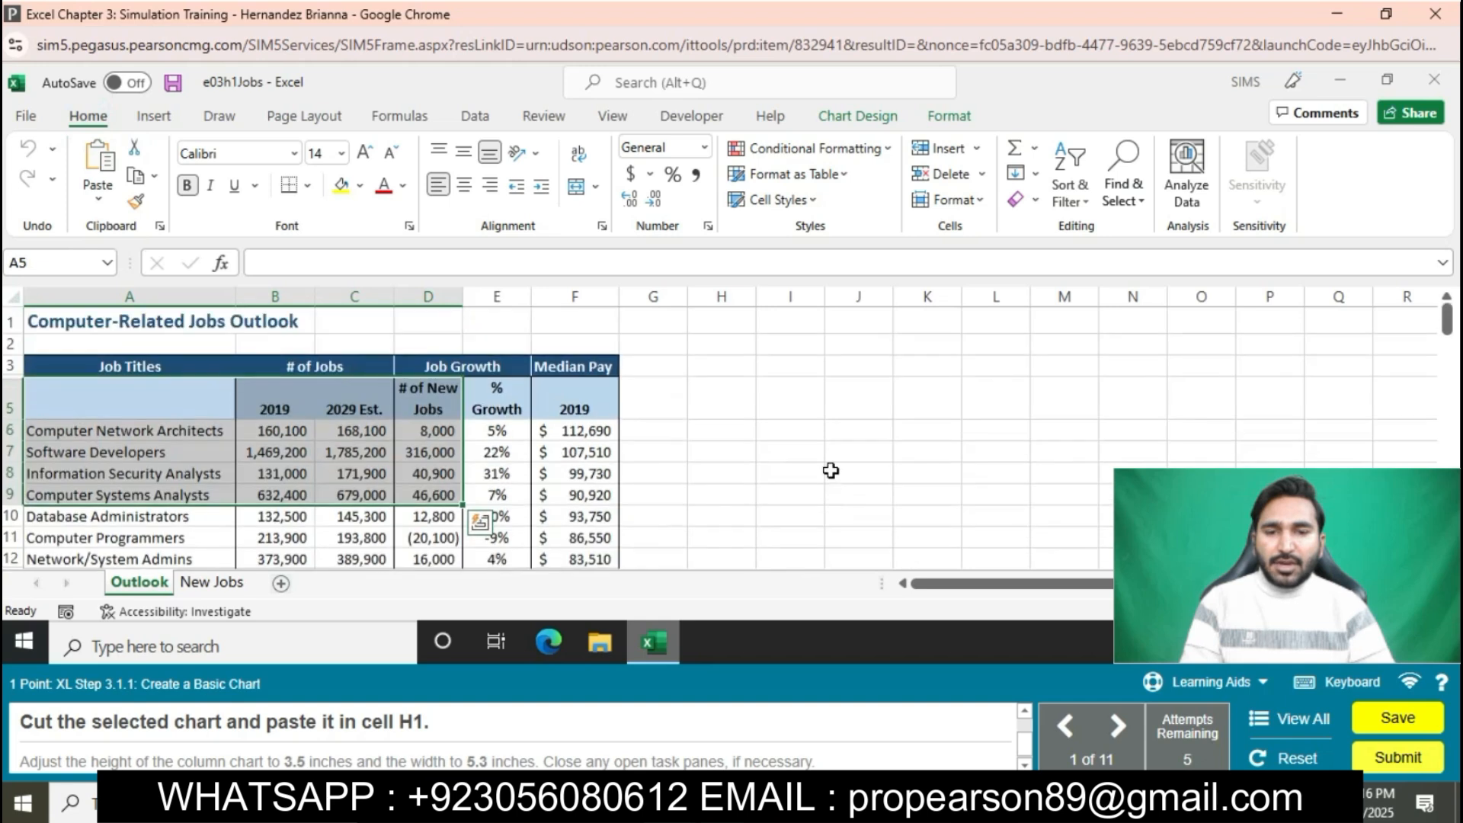
click(734, 326)
key(ctrl+v)
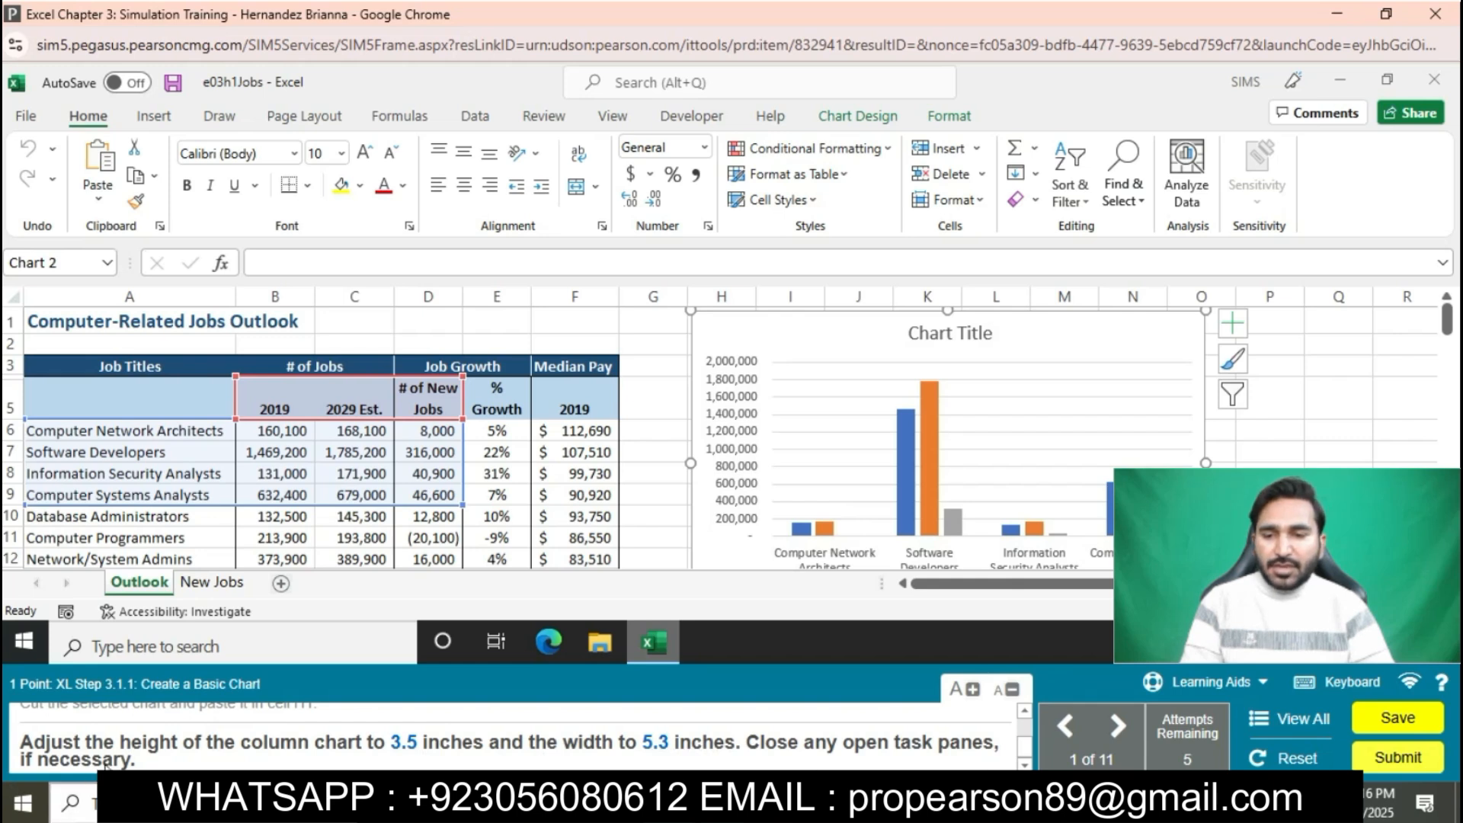
- Set the column chart's height to 3.5 inches and its width to 5.3 inches
click(1154, 325)
click(947, 117)
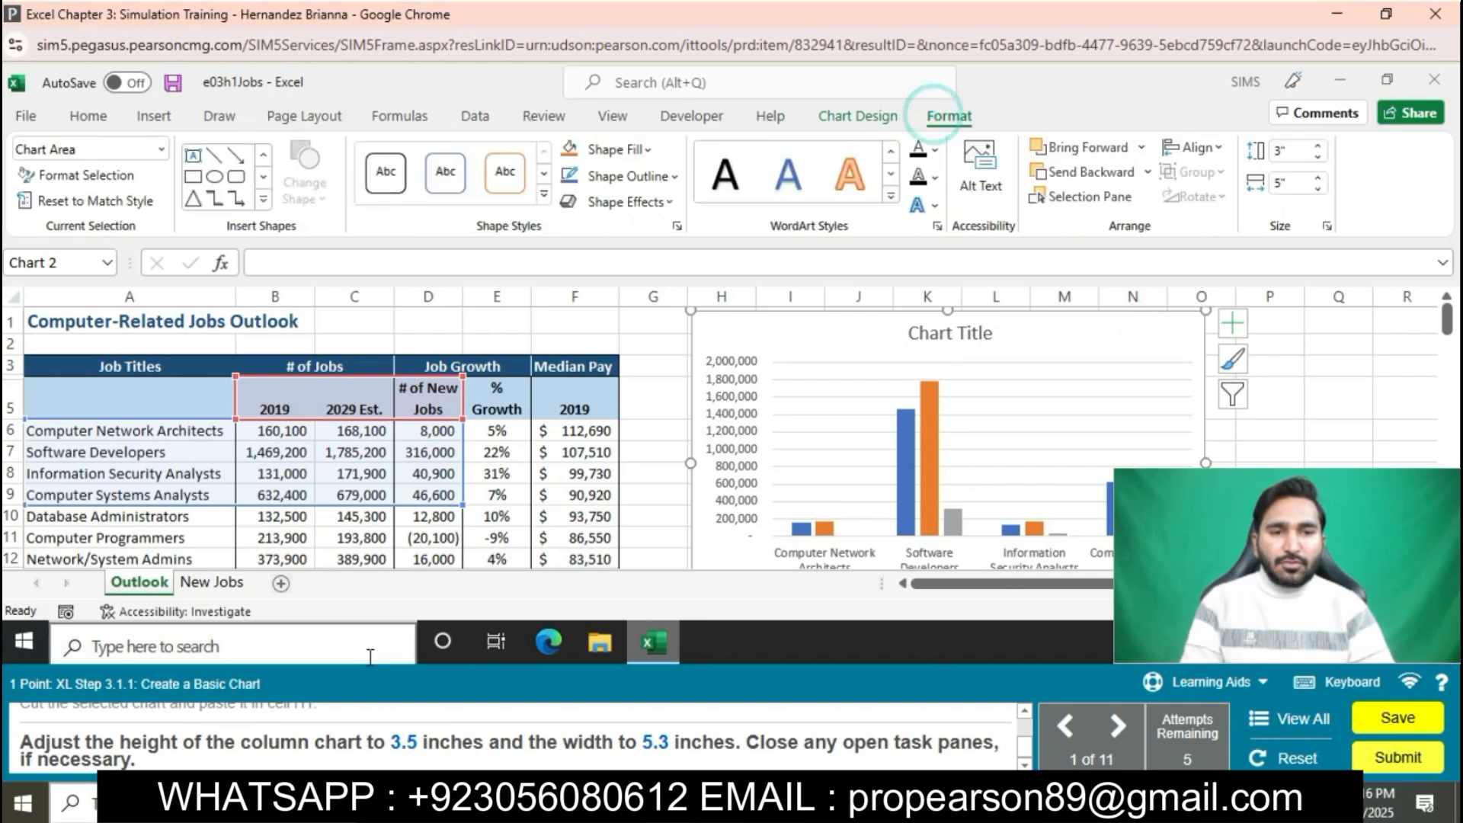
click(1319, 148)
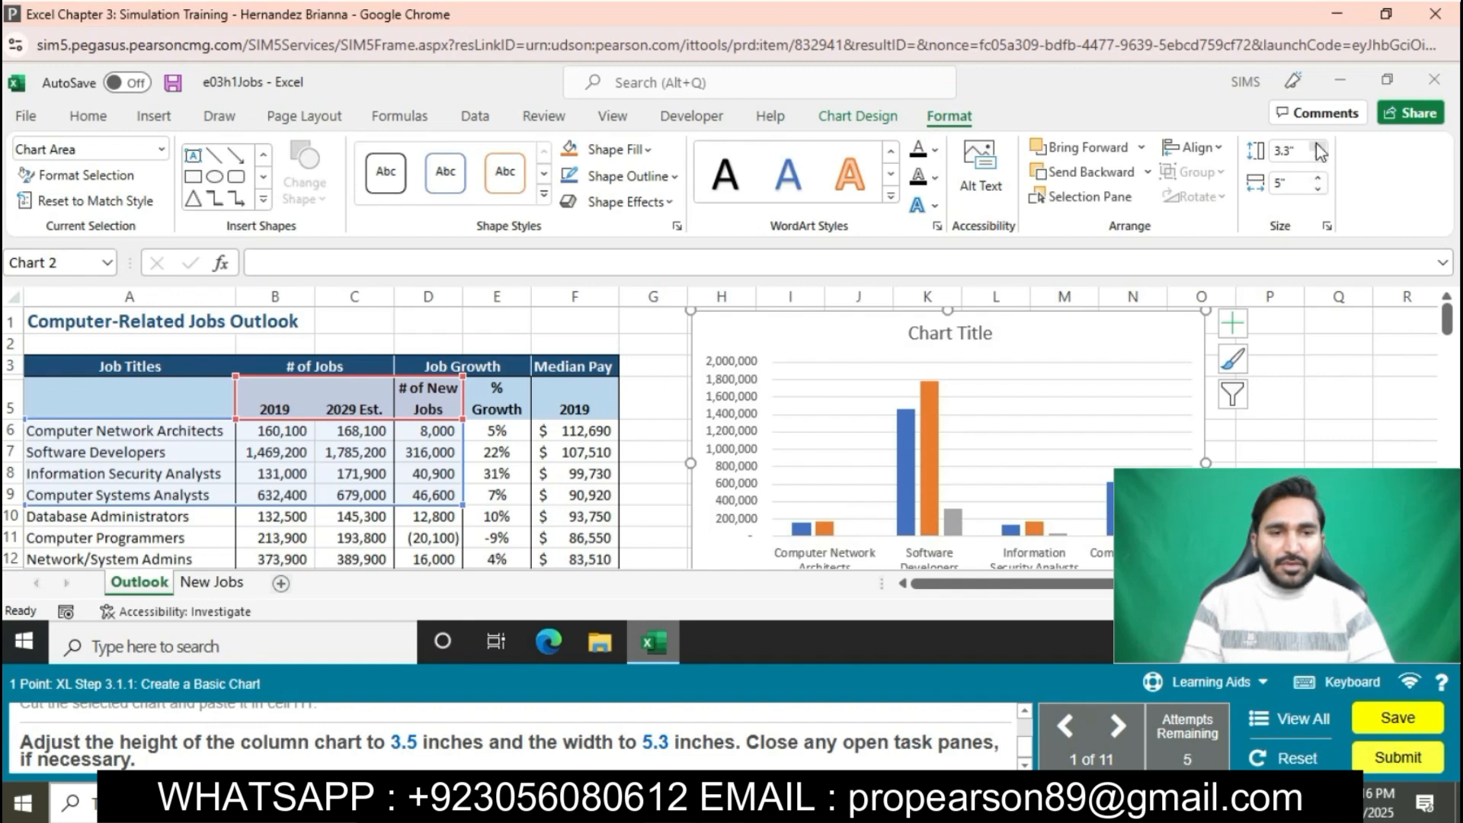
click(1319, 146)
click(1319, 145)
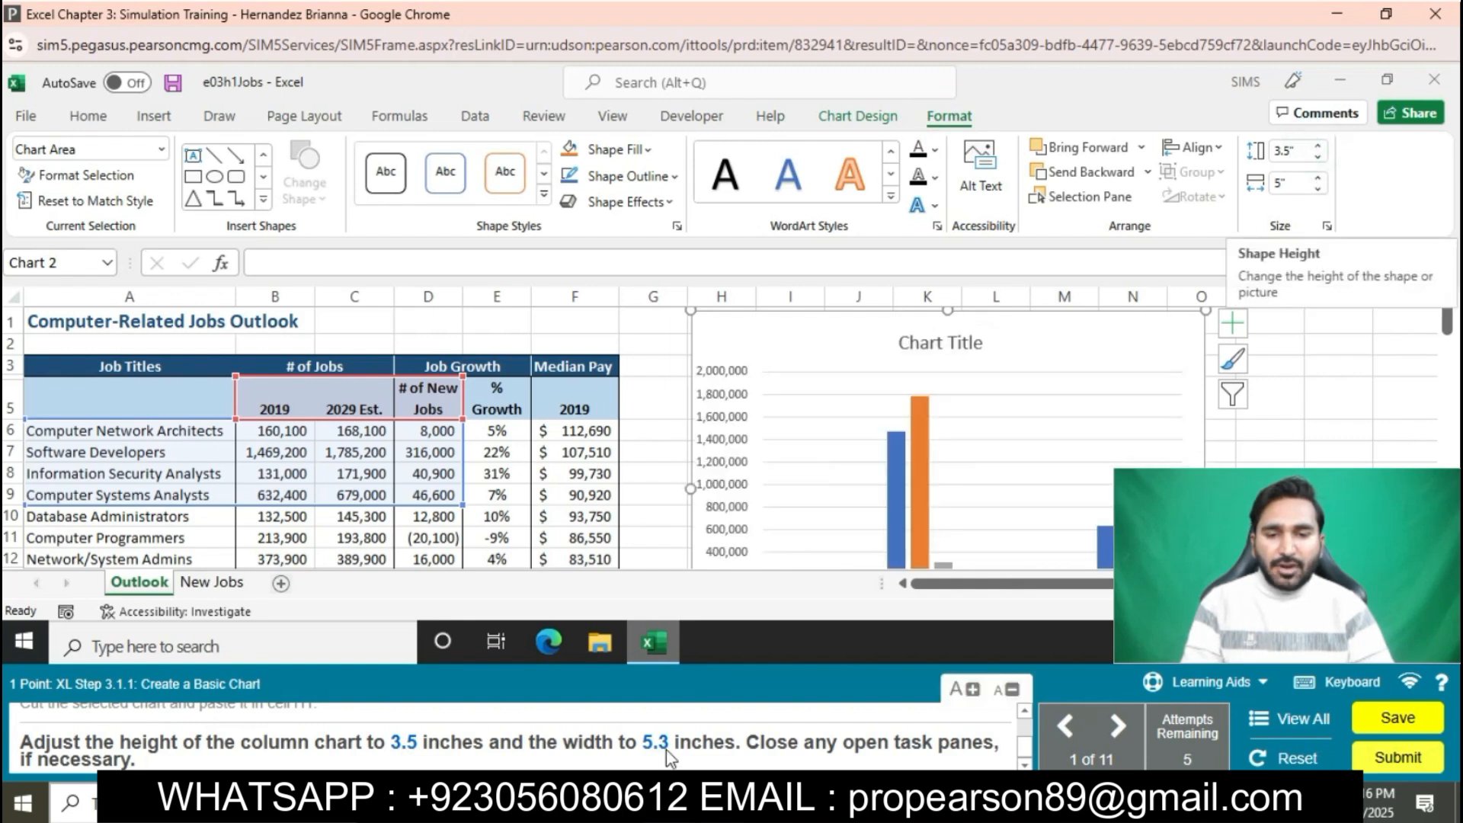
click(1319, 179)
click(1319, 179)
click(1319, 179)
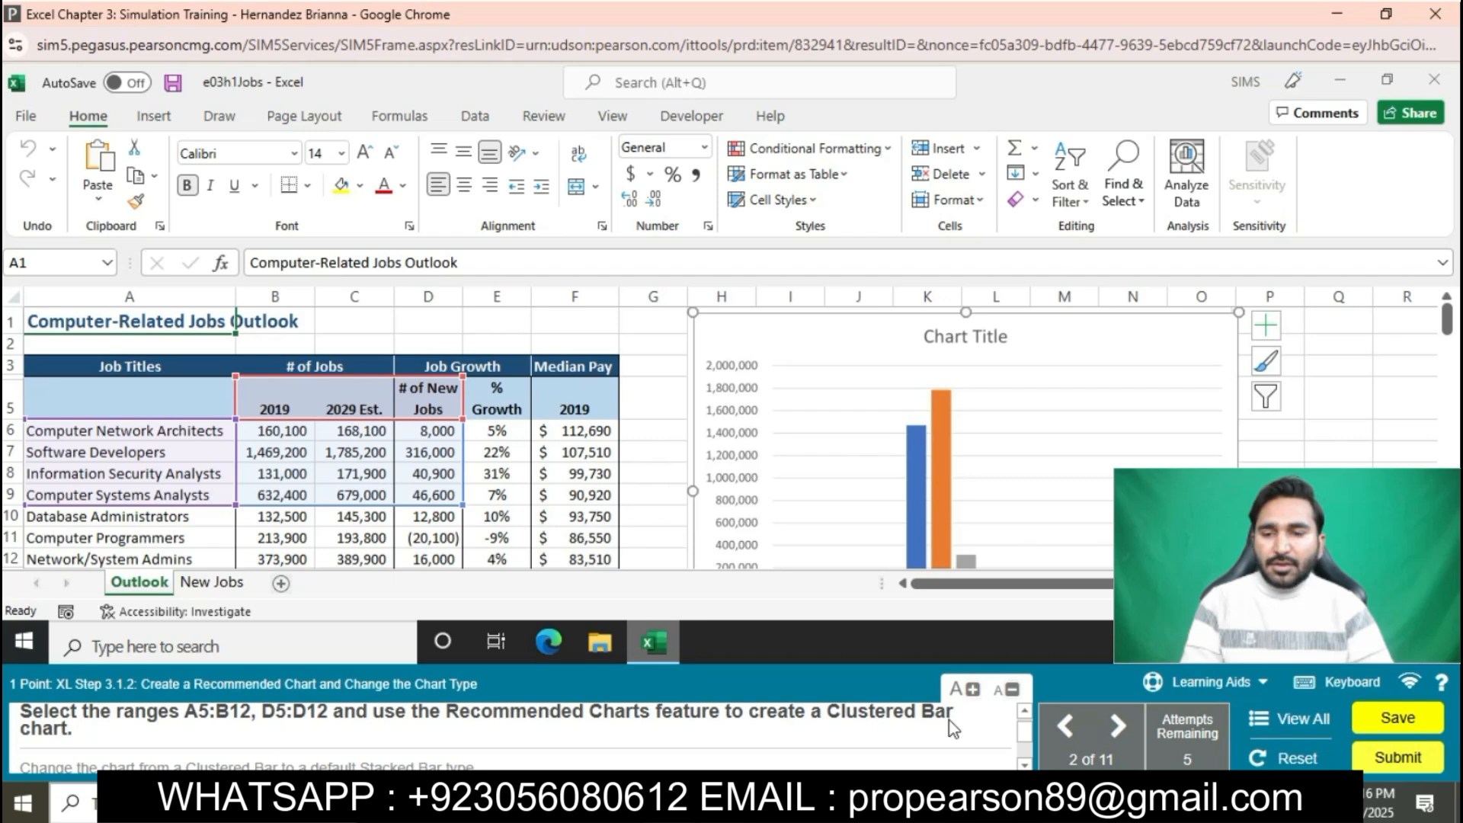
- Create a Clustered Bar chart from the ranges A5:B12 and D5:D12 using Recommended Charts
click(389, 523)
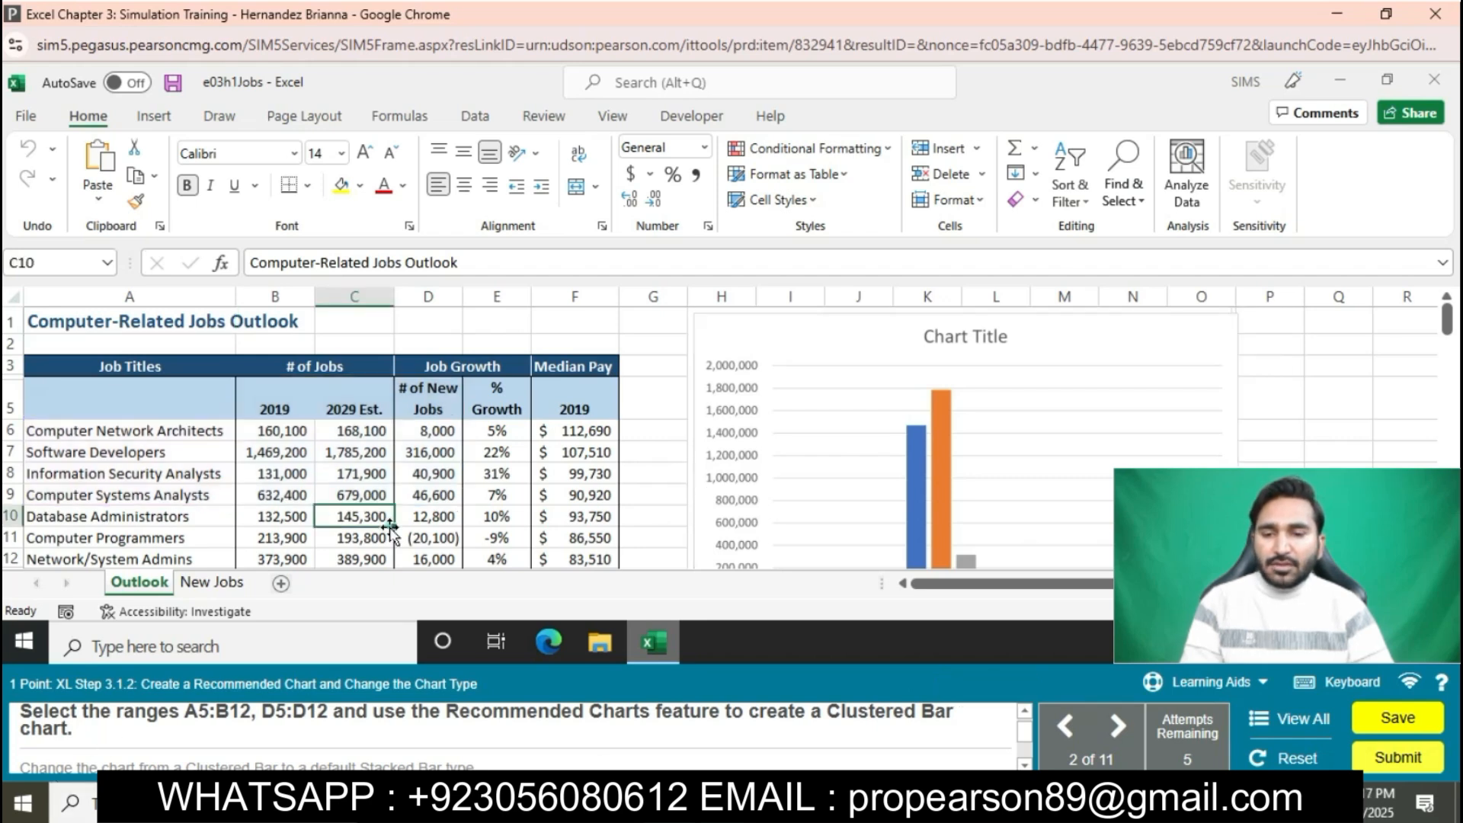
drag(162, 412, 277, 555)
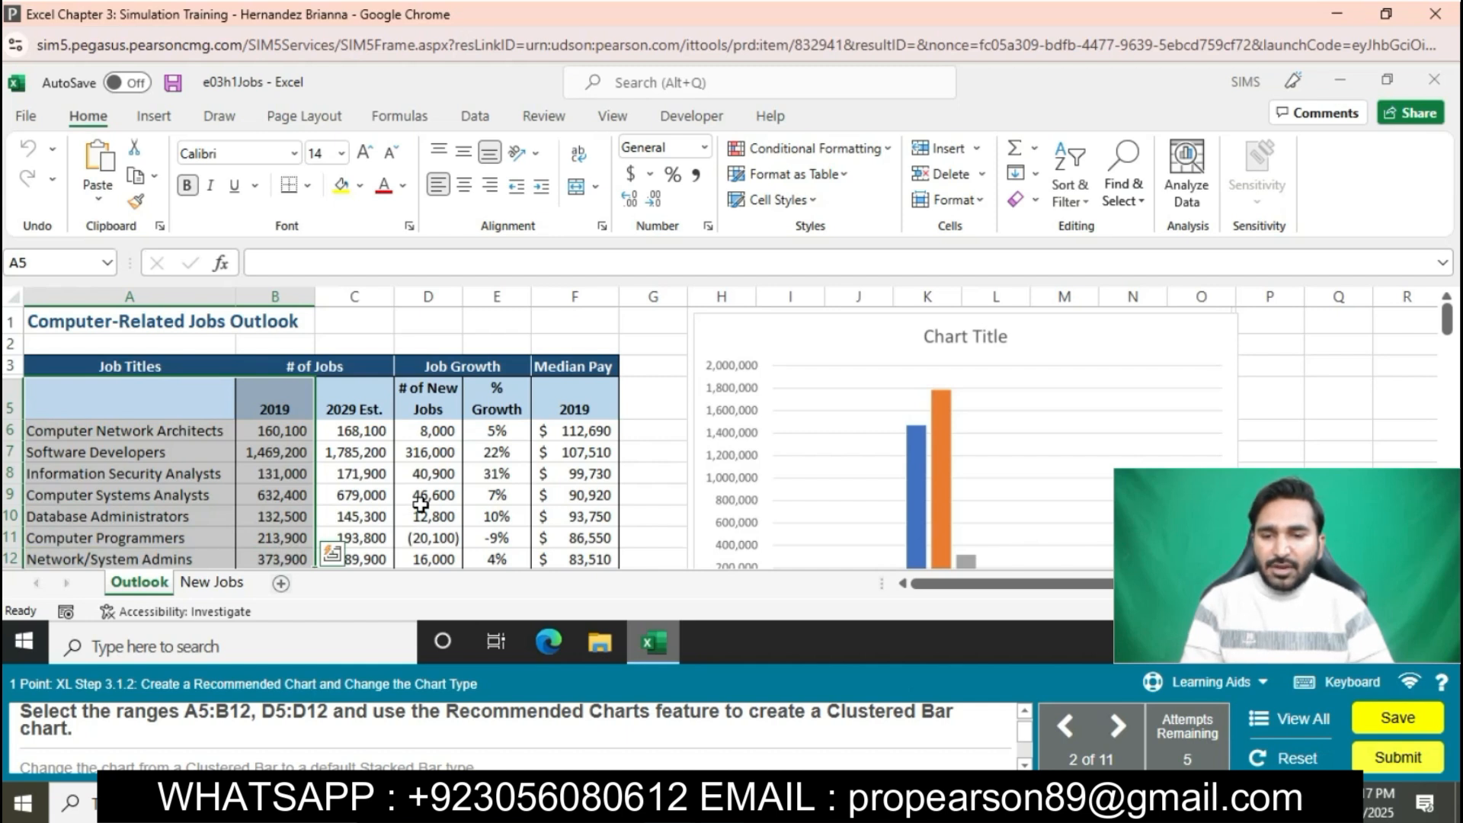
drag(423, 404, 442, 555)
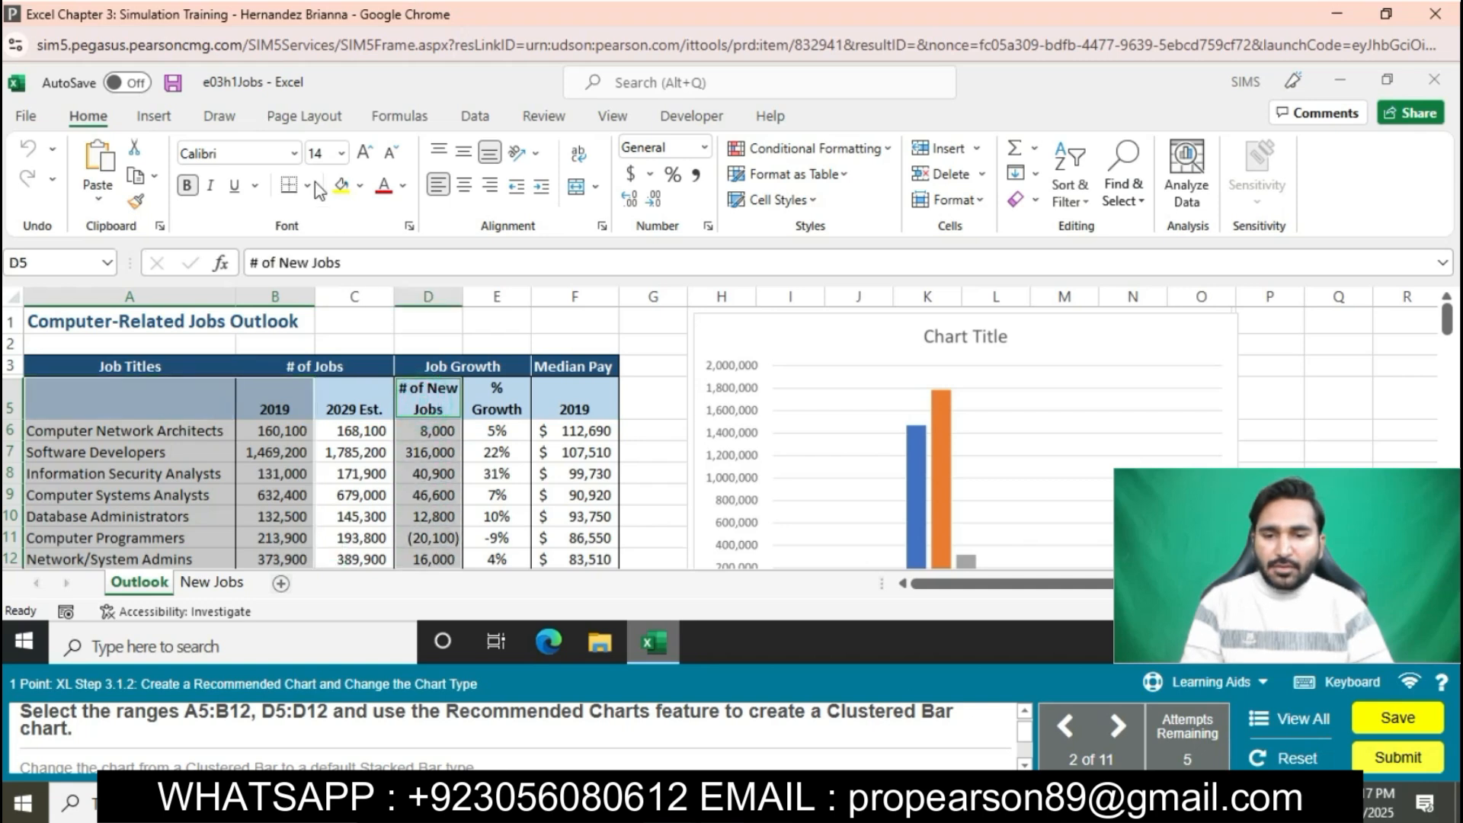
click(148, 118)
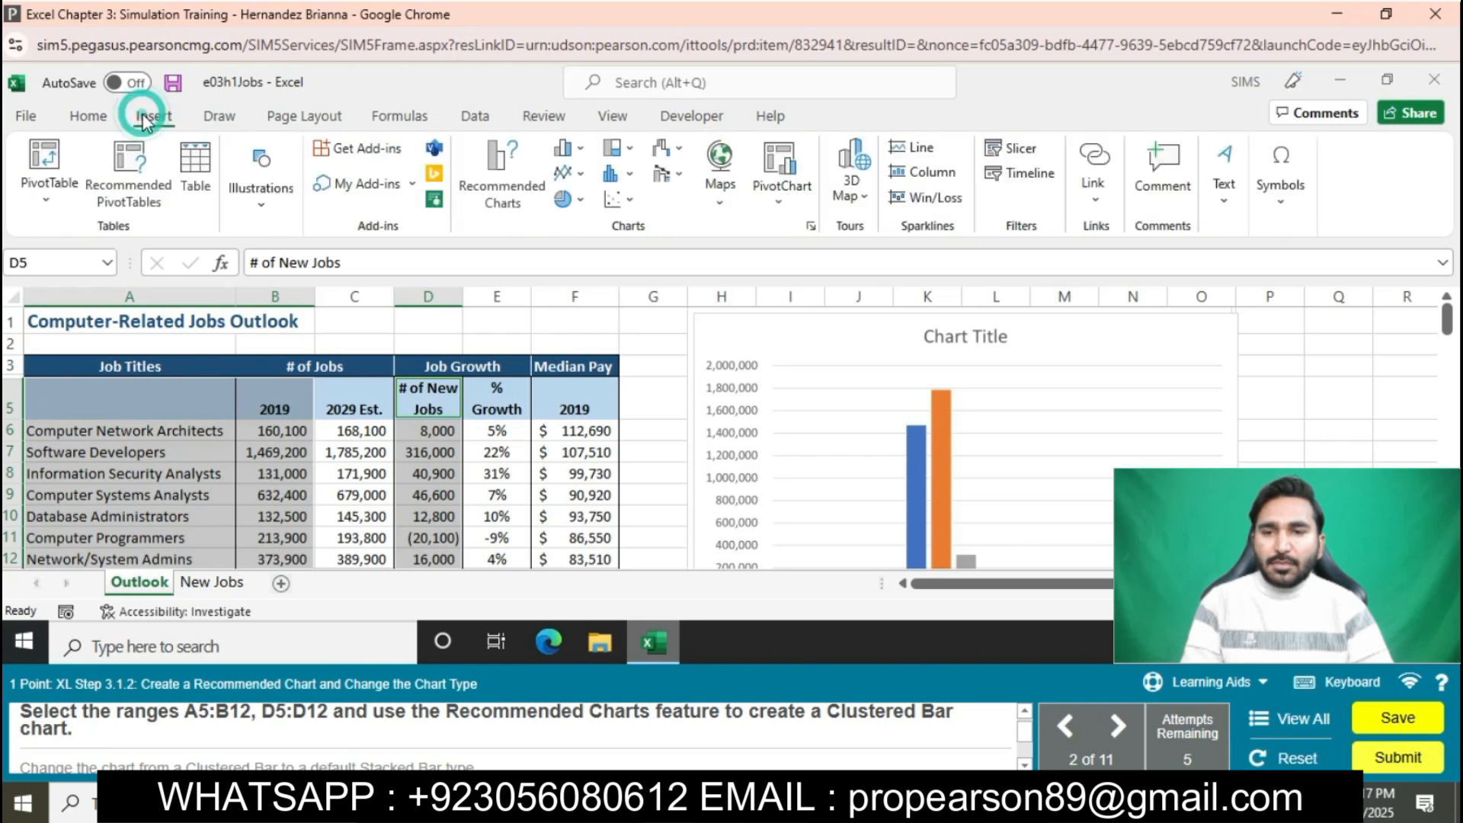
click(516, 184)
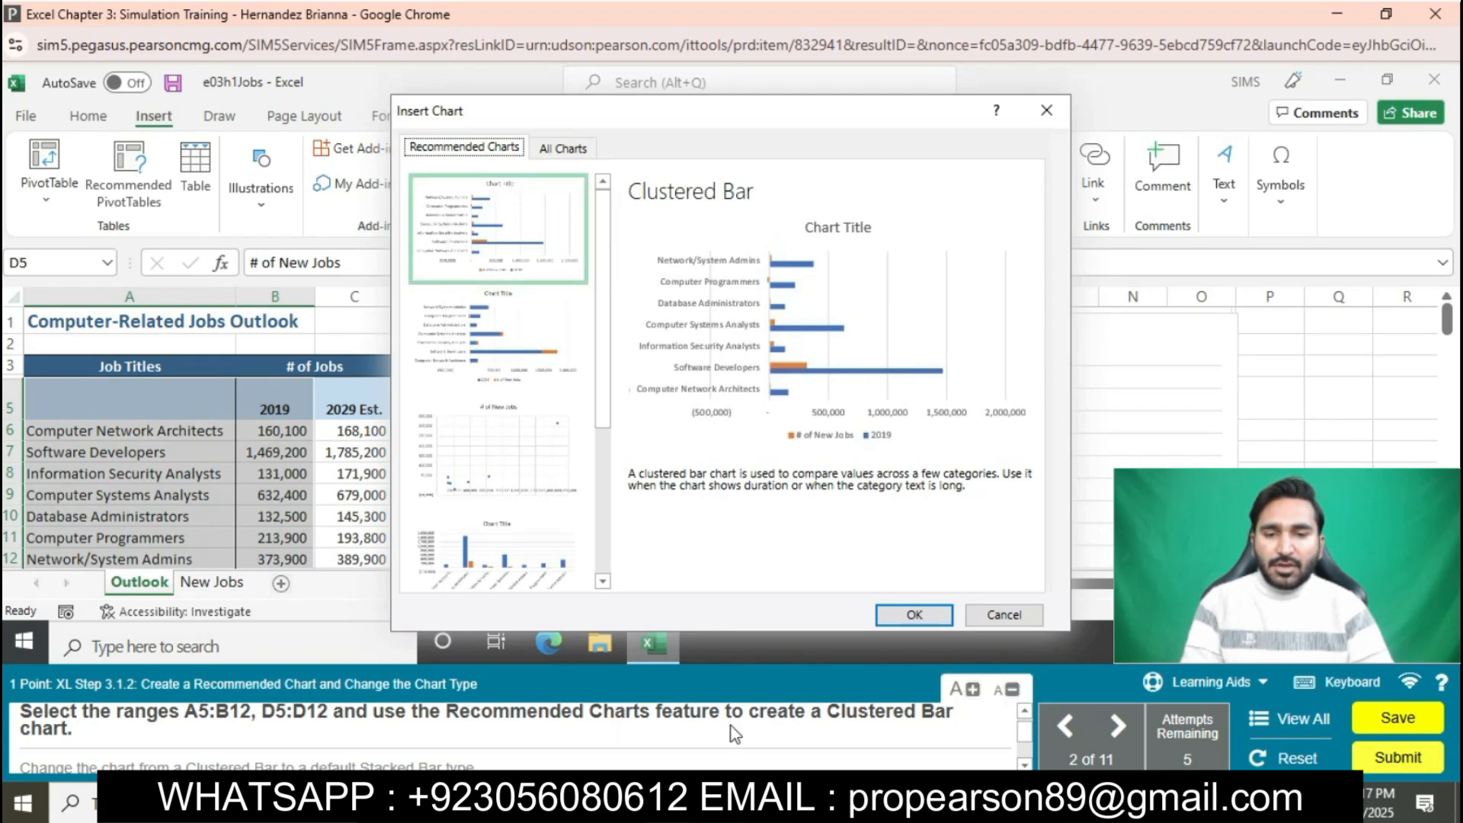
click(919, 614)
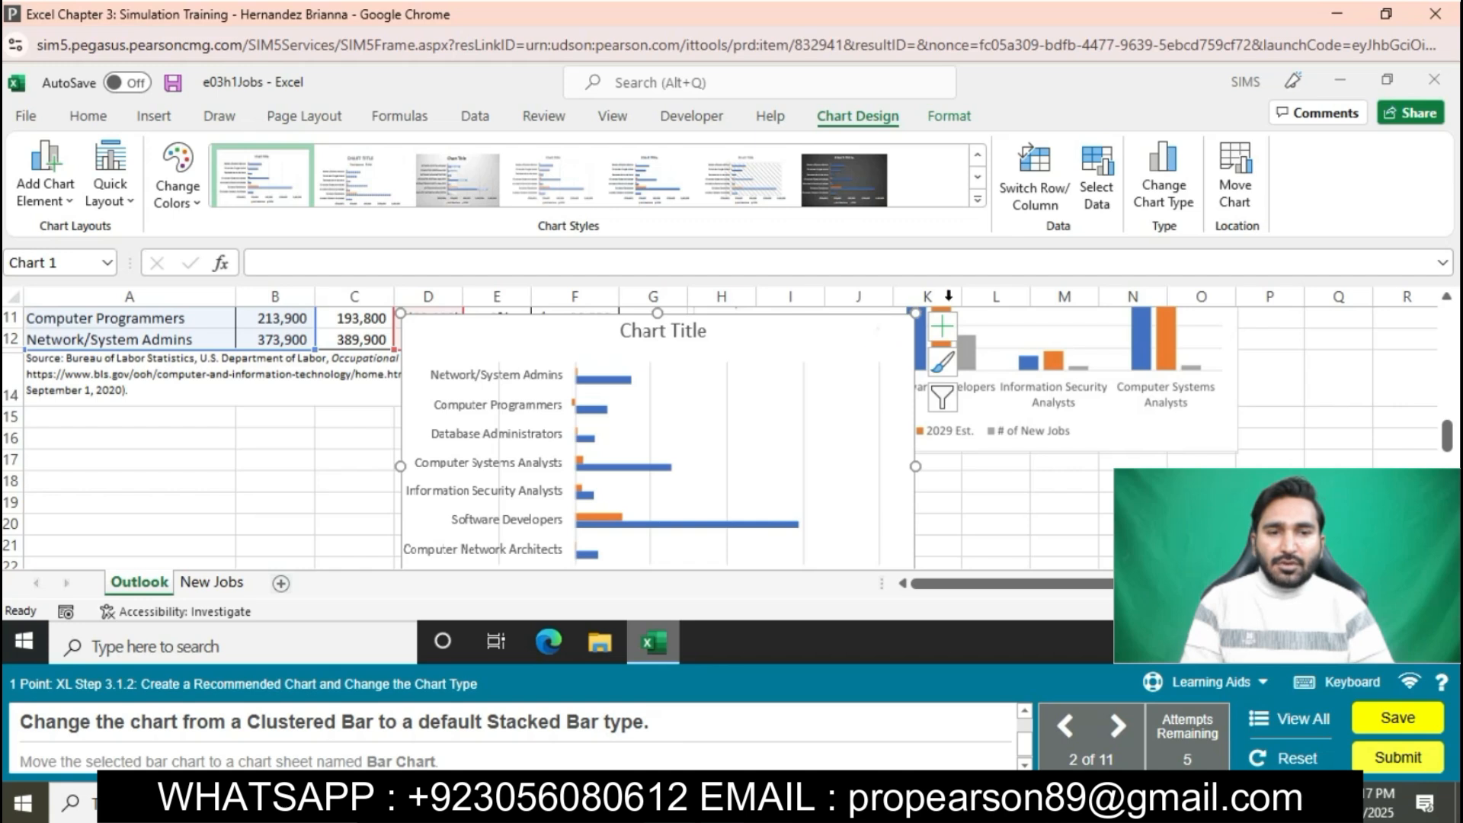
- Change the clustered bar chart to the default Stacked Bar type
click(1184, 180)
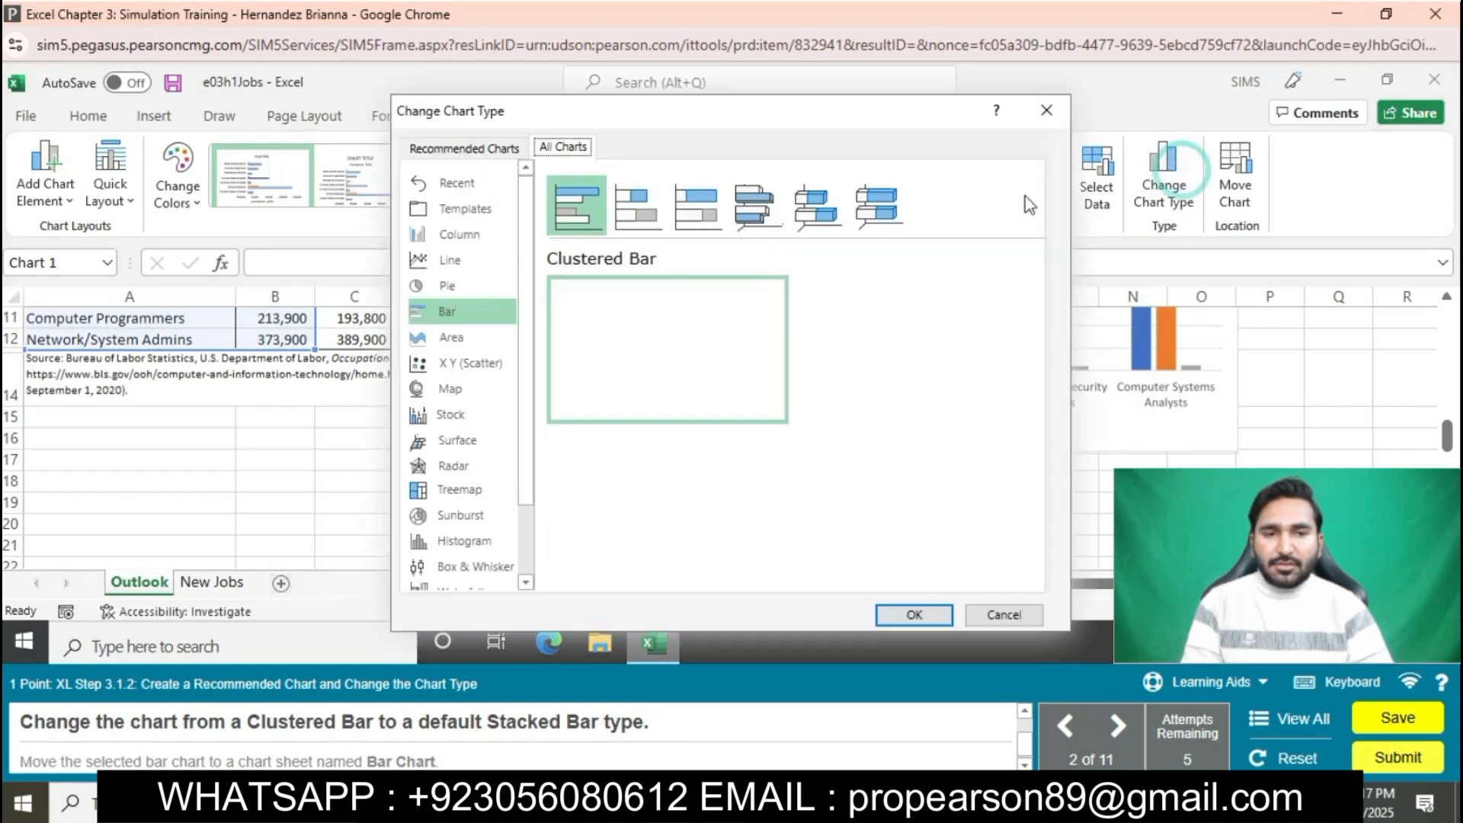
click(641, 217)
click(902, 621)
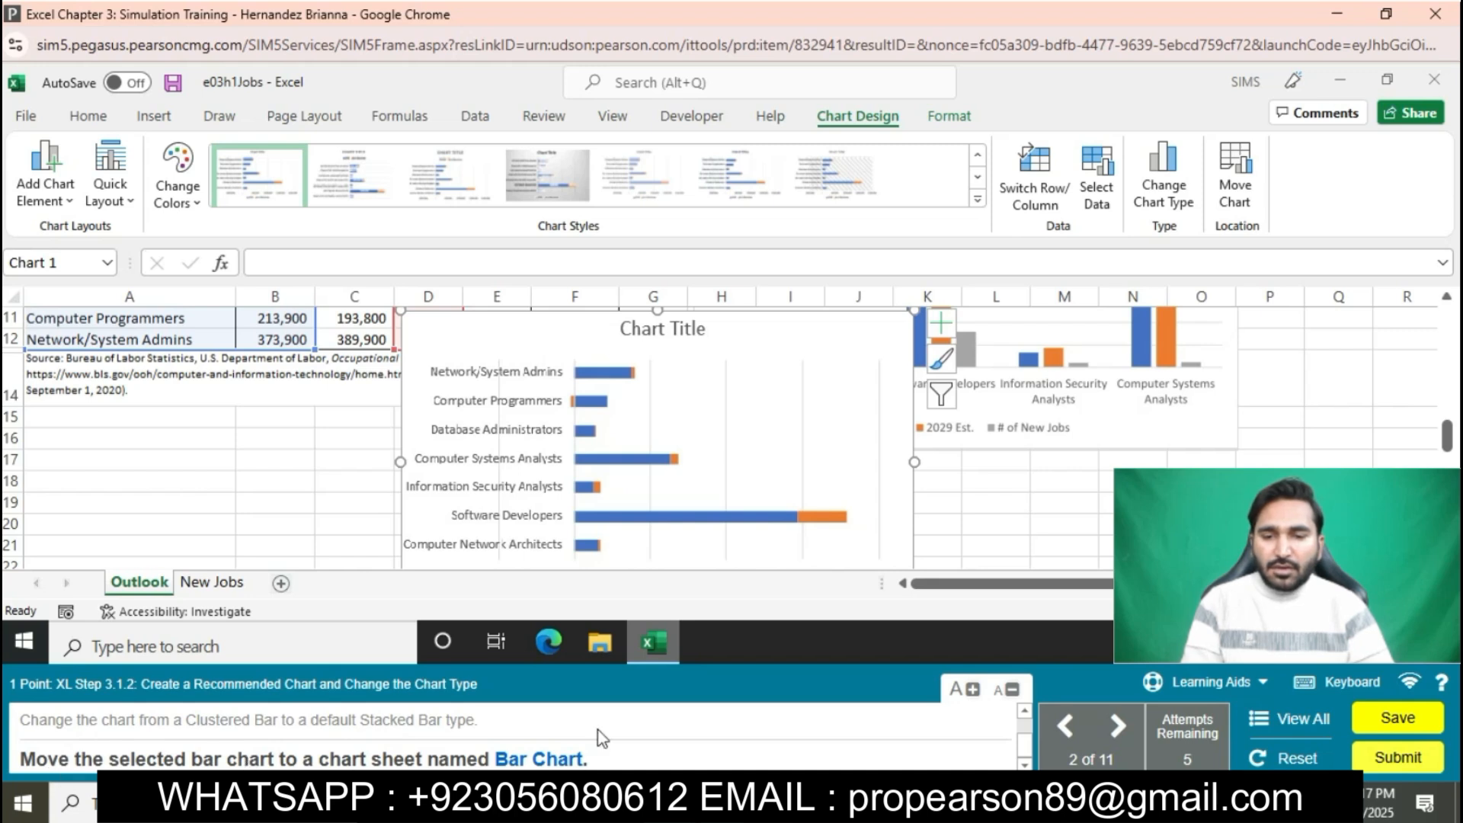
- Move the stacked bar chart to a new chart sheet named Bar Chart
click(1227, 172)
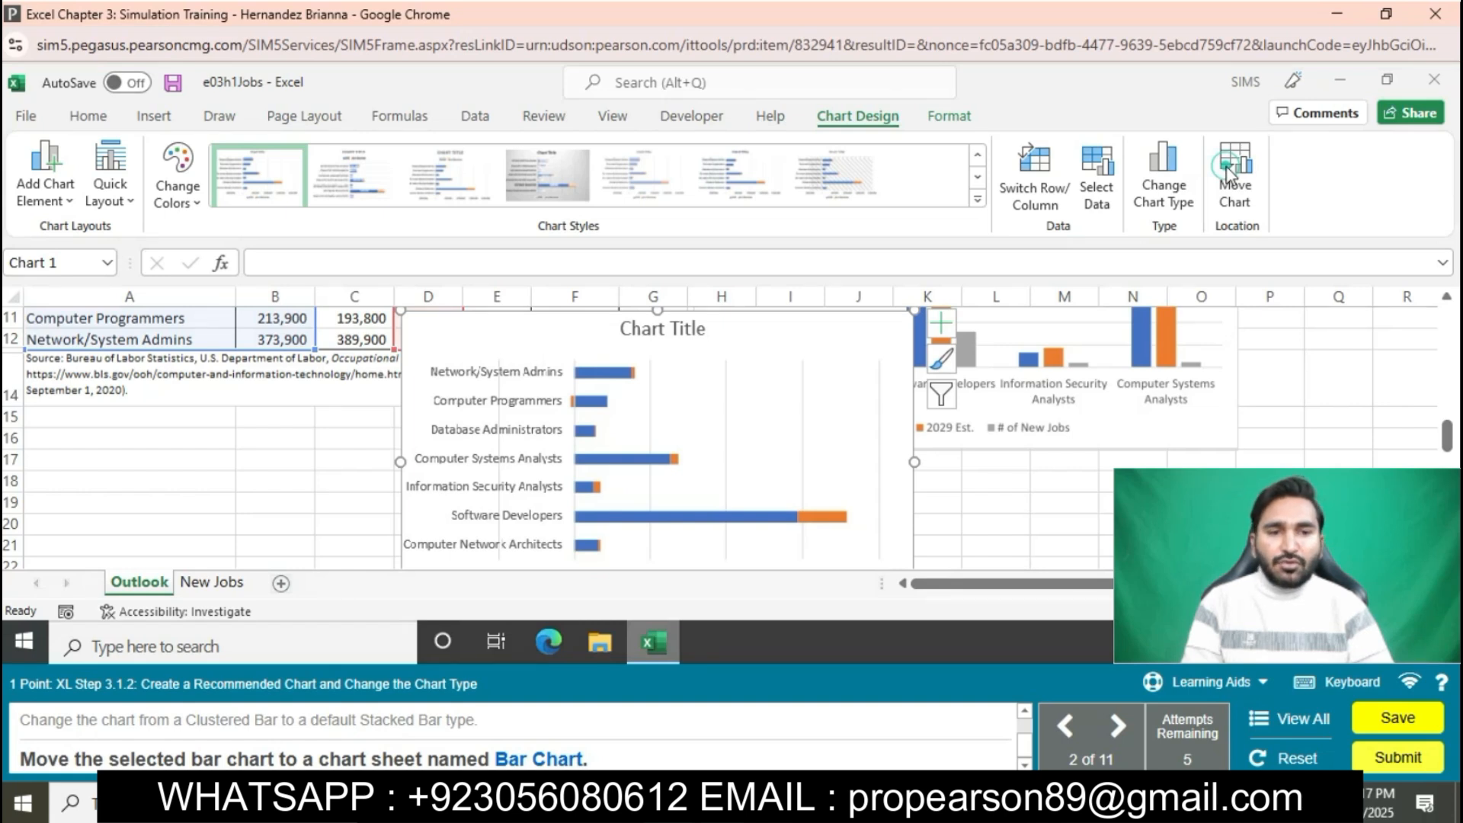
click(1229, 171)
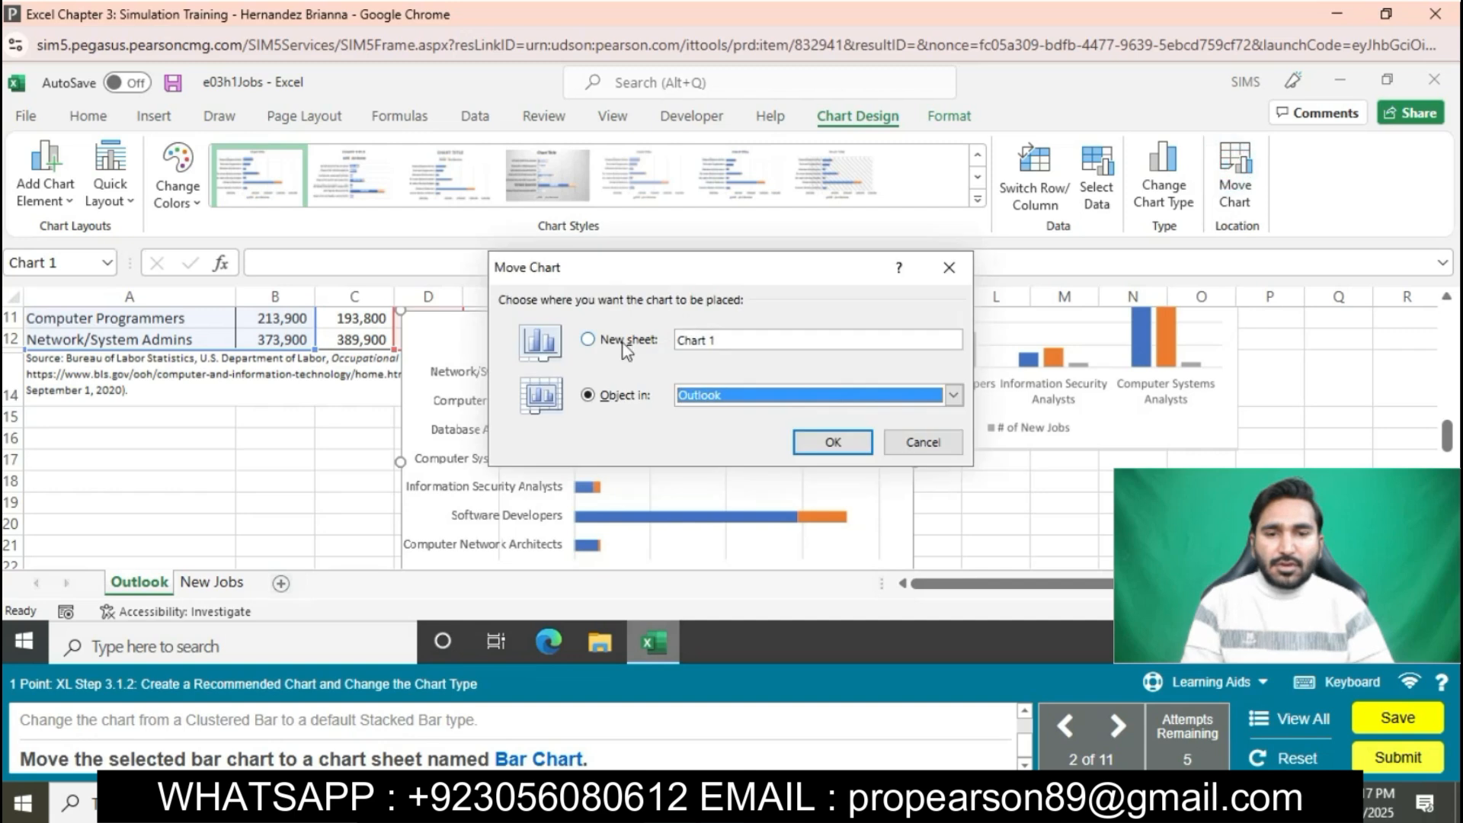
click(625, 342)
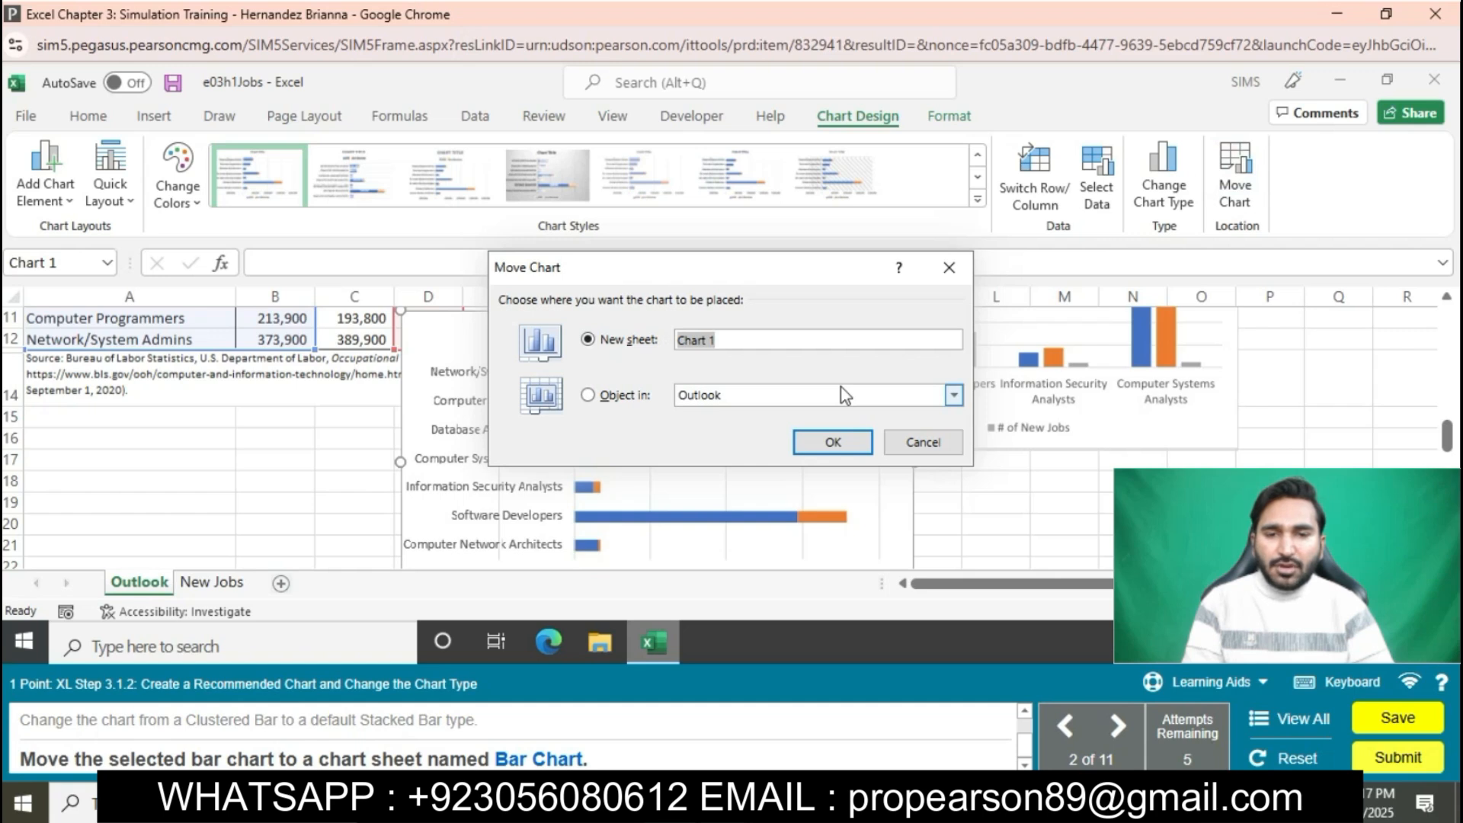
text(Ba)
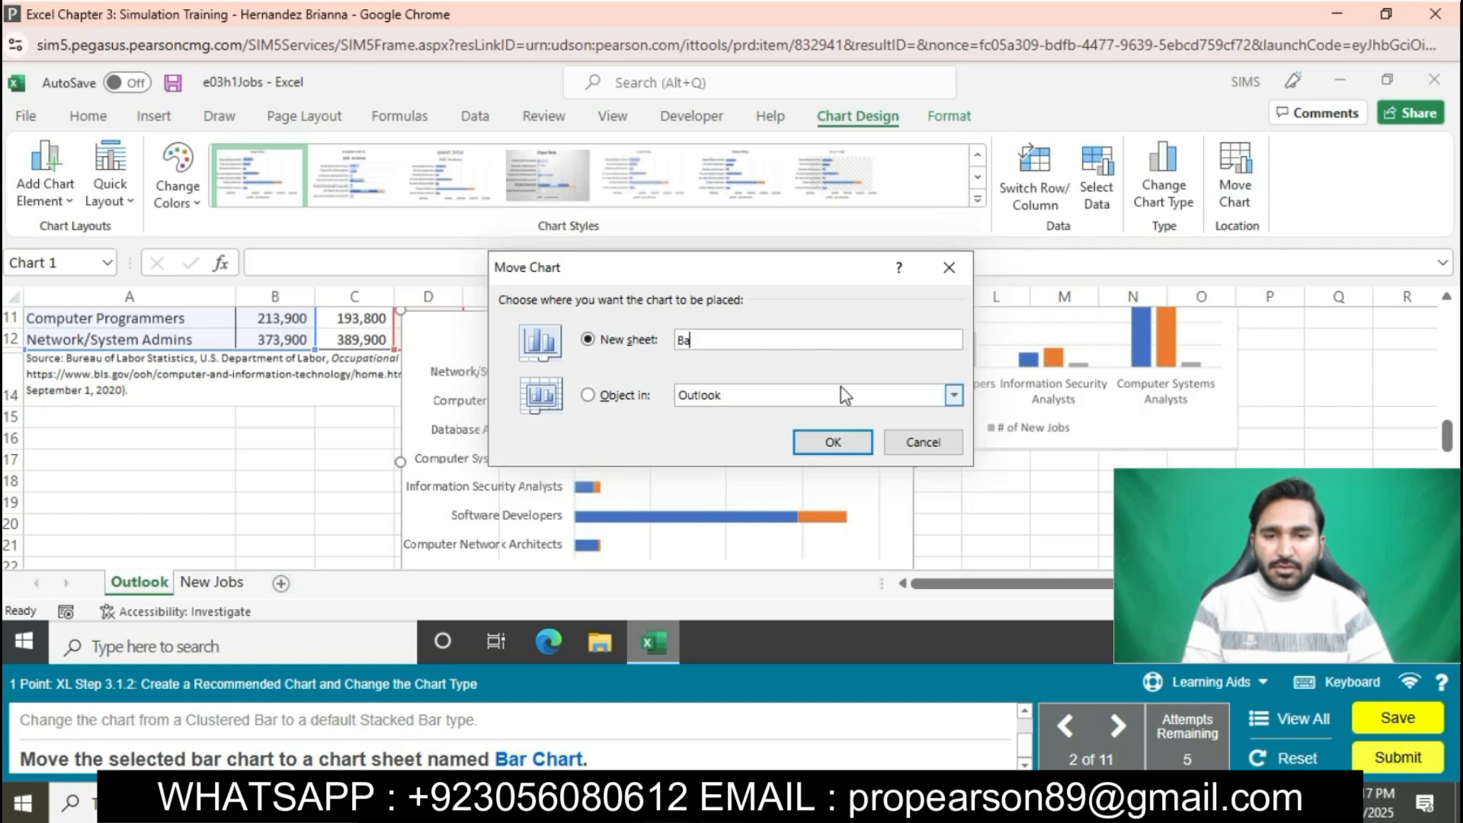
text(r Chart)
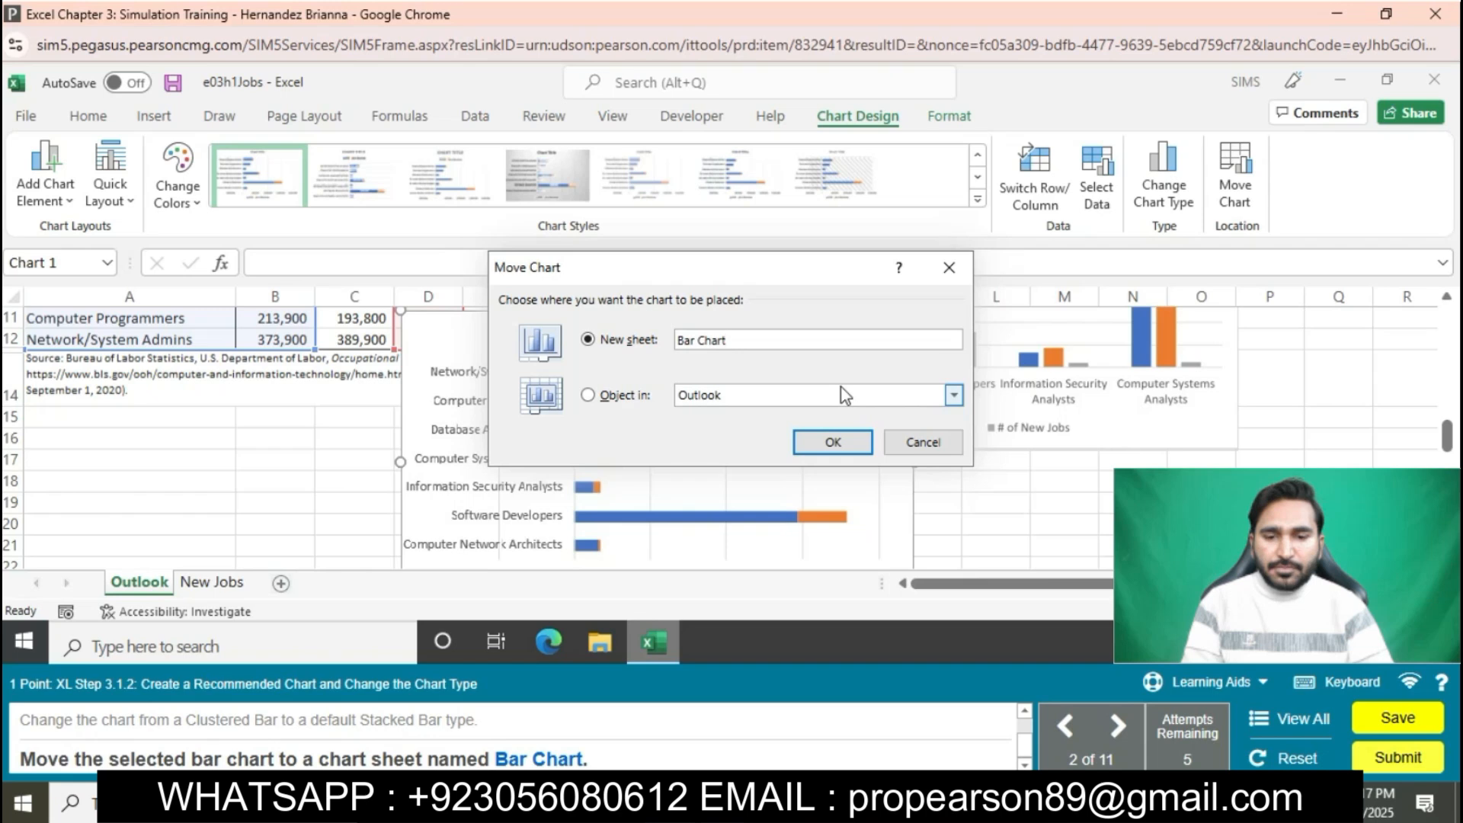
click(831, 448)
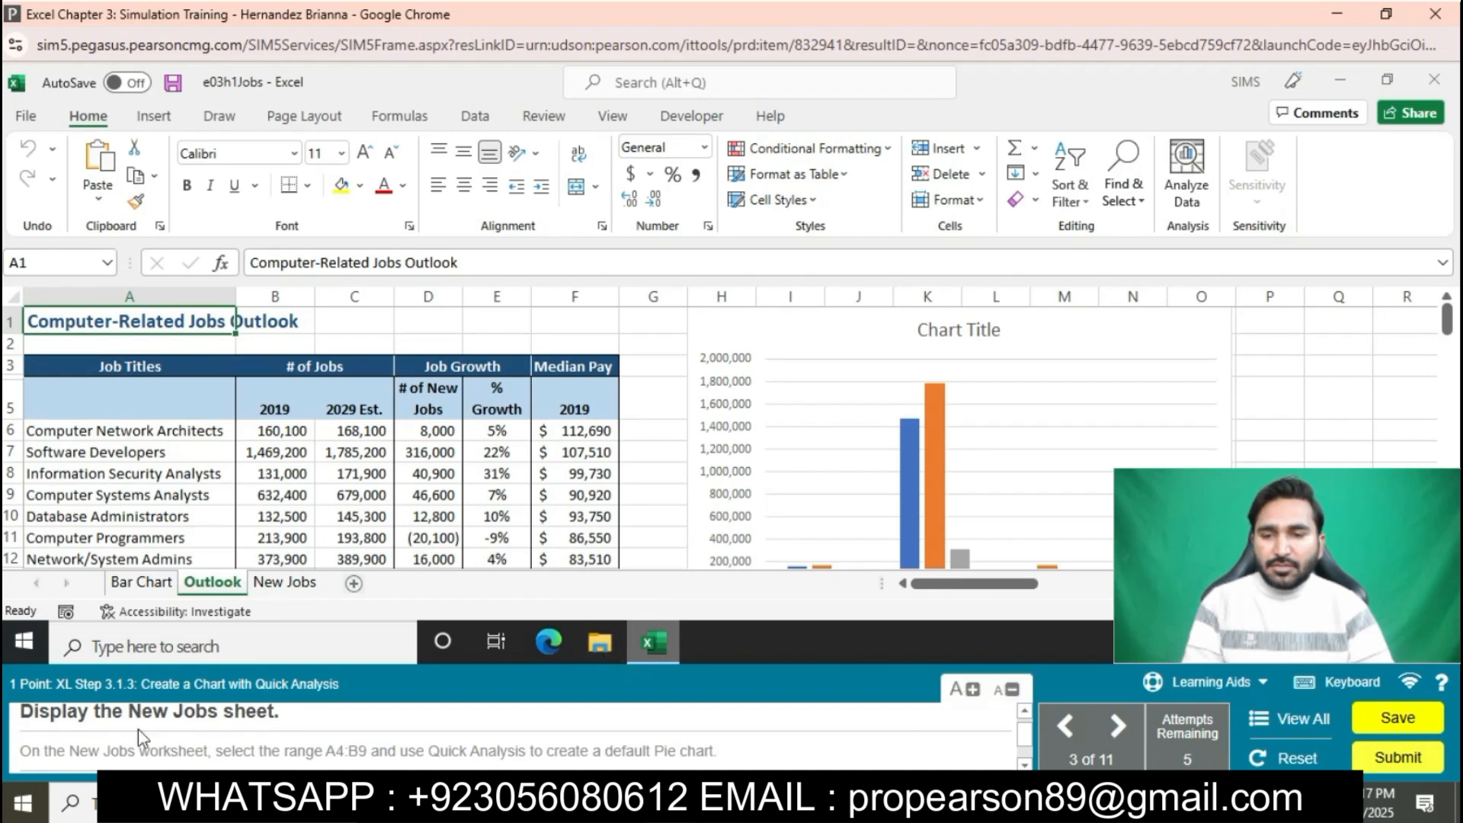
- Create a default Pie chart from the range A4:B9 on the New Jobs sheet using Quick Analysis
click(285, 583)
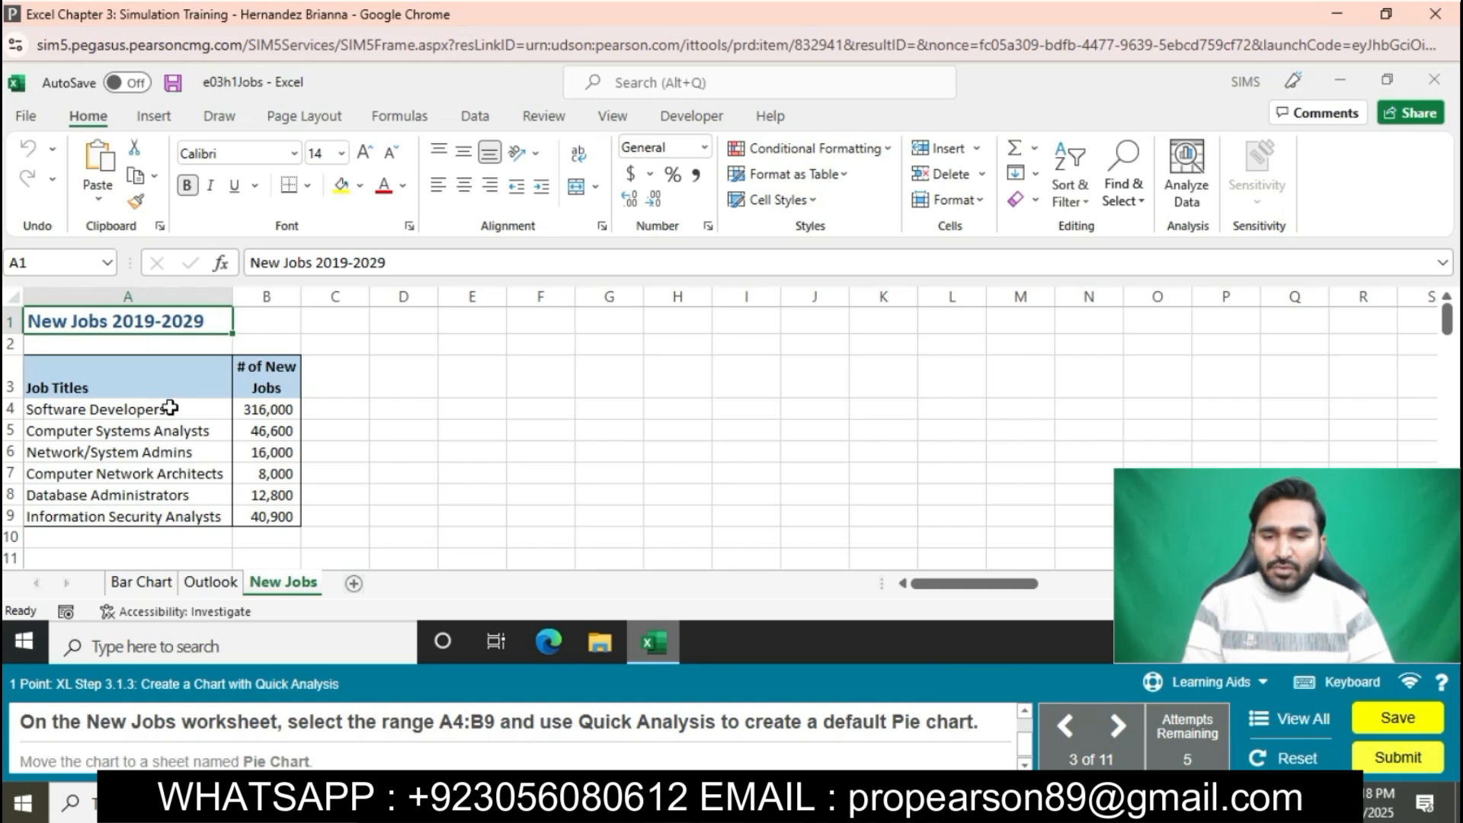
drag(169, 408, 288, 519)
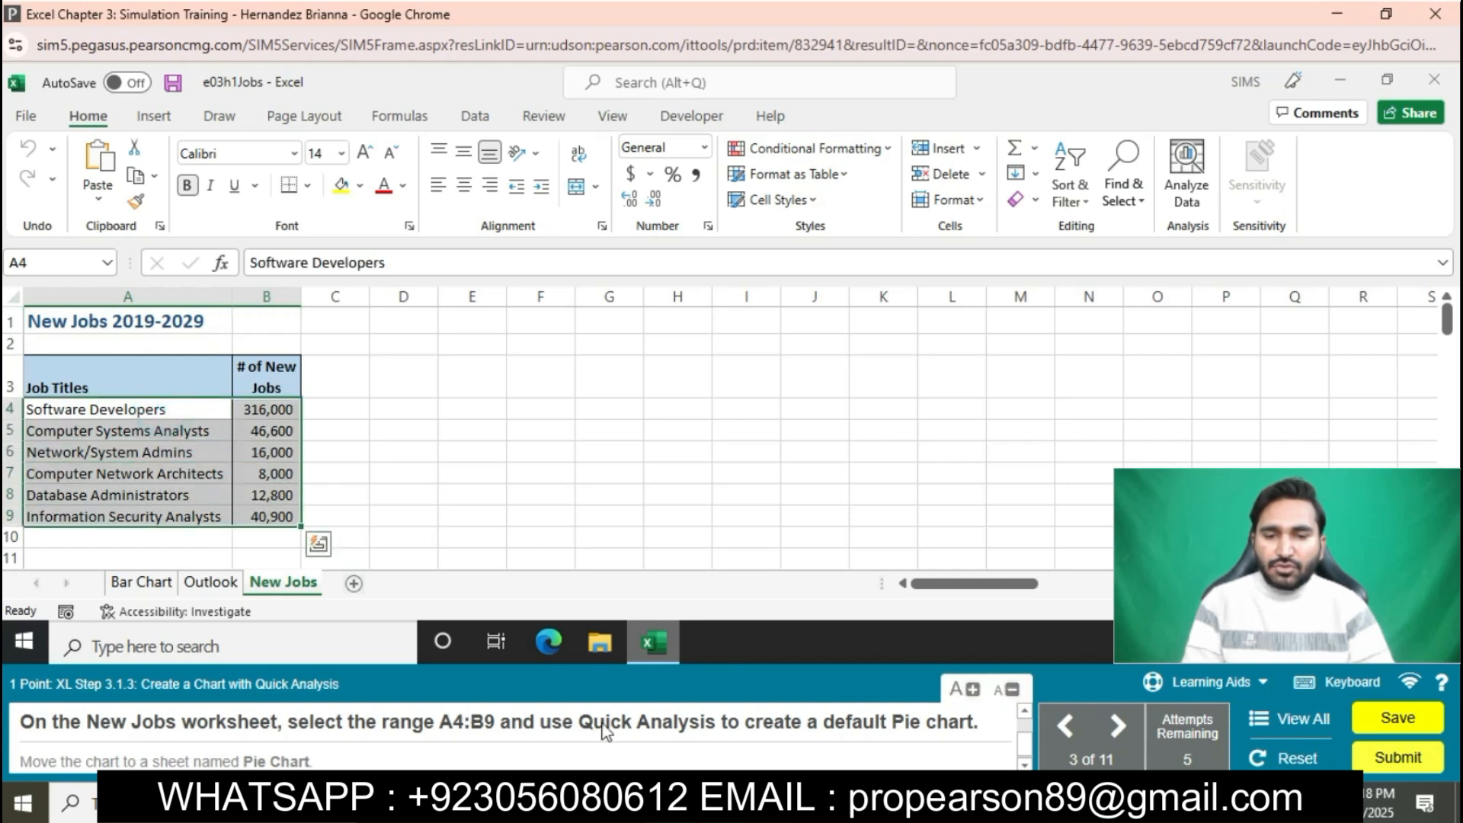
click(319, 544)
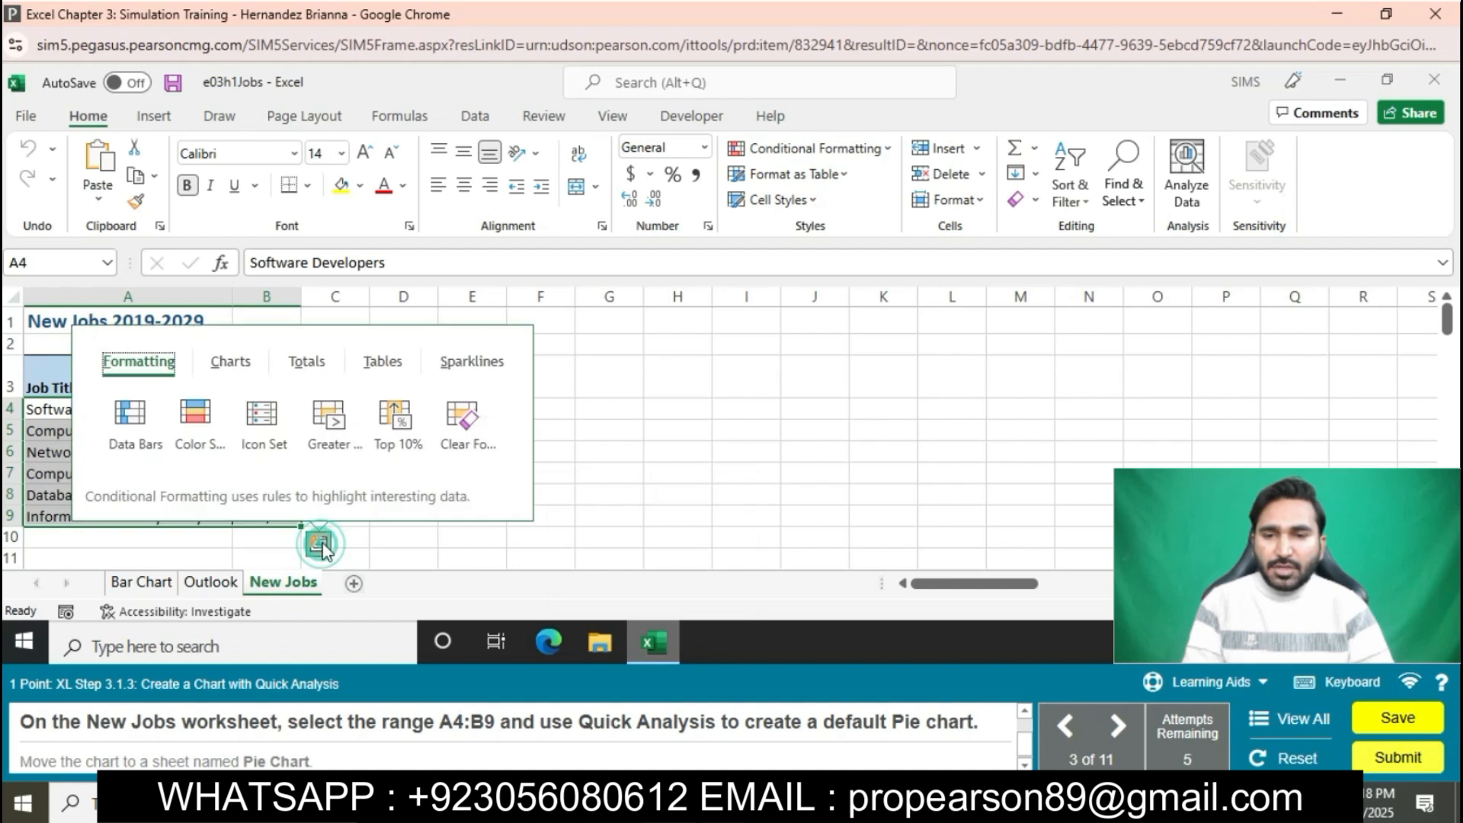
click(223, 364)
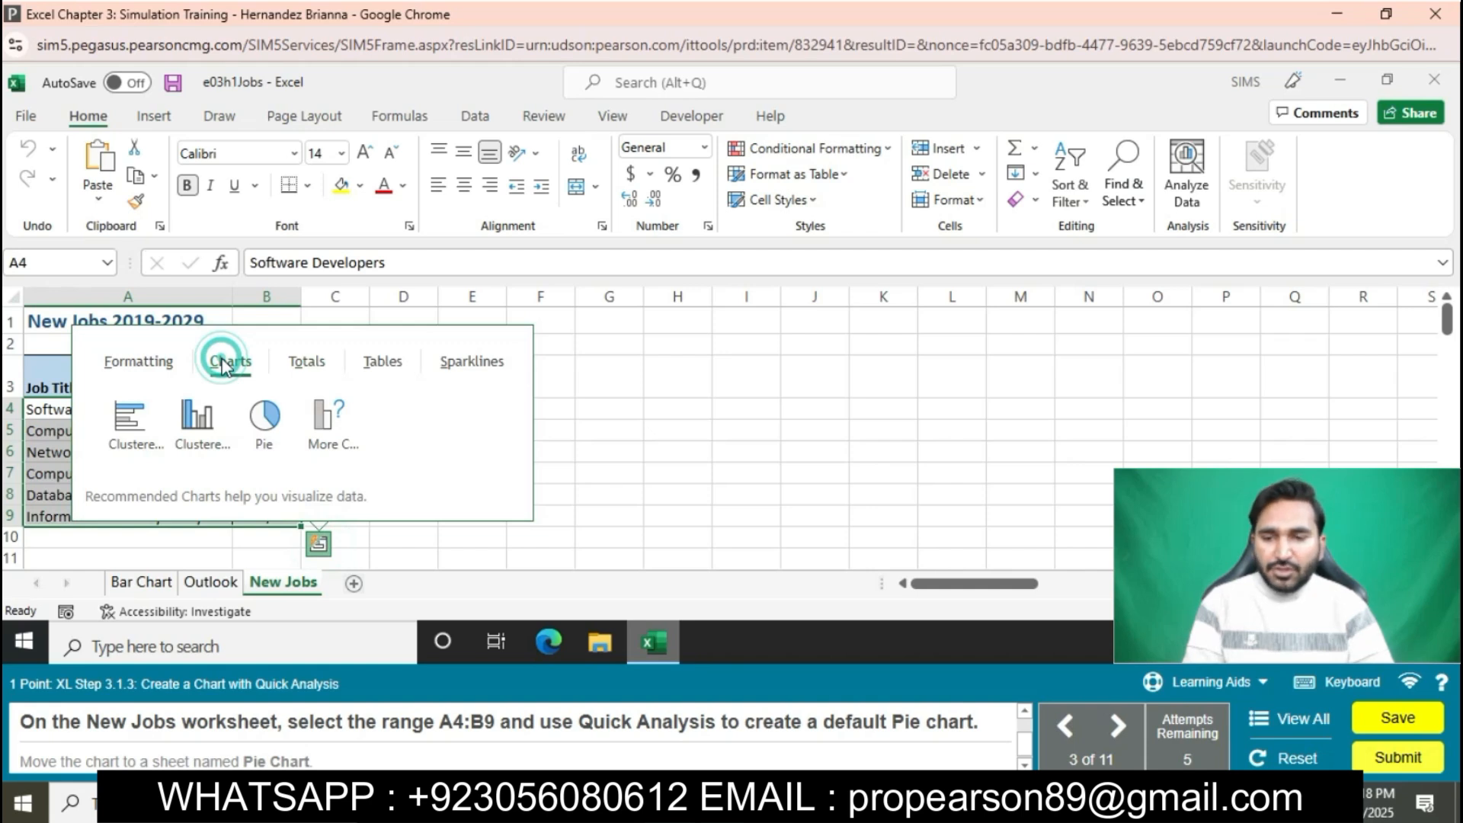
click(276, 416)
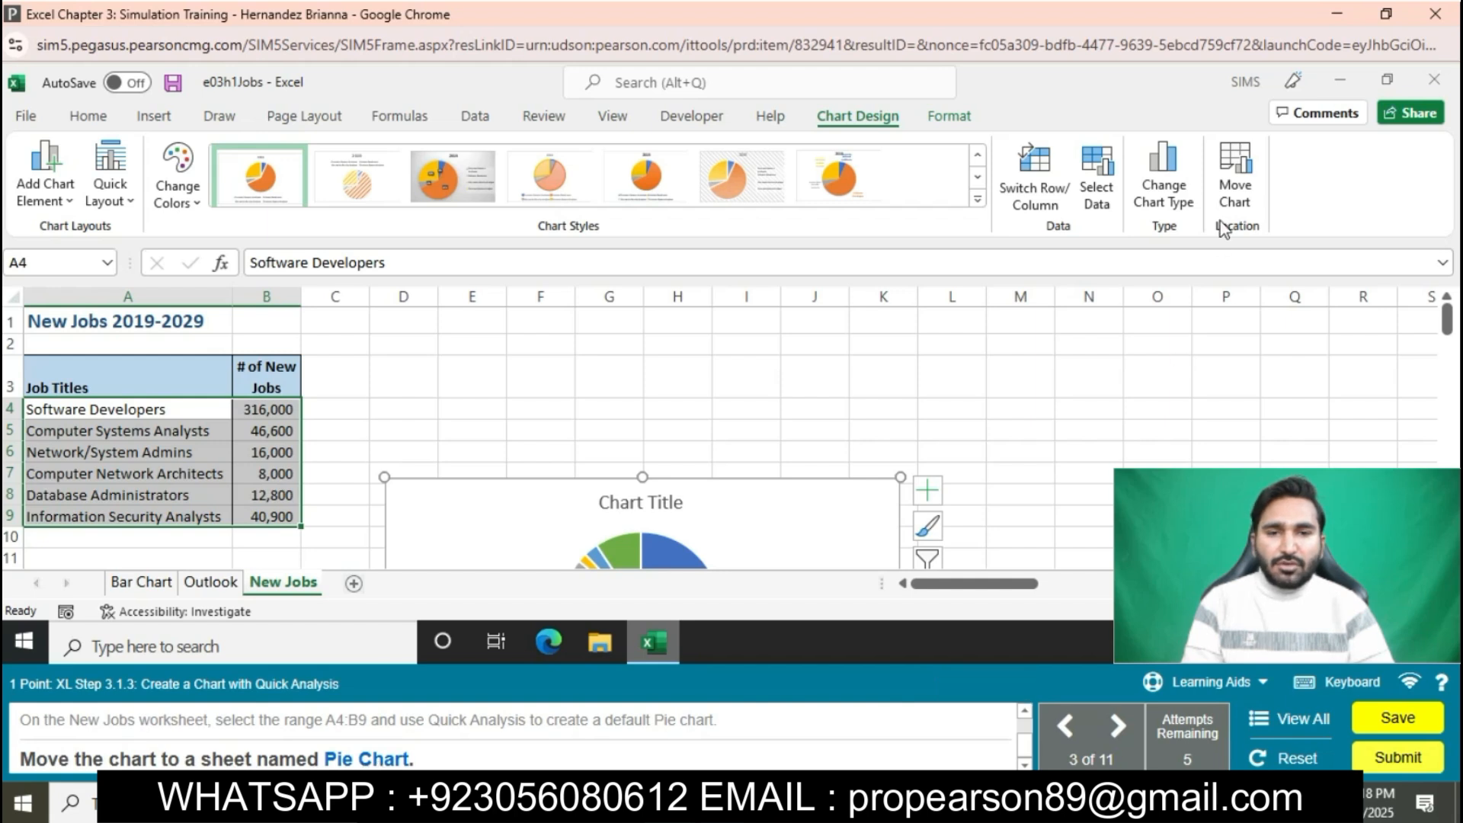
- Move the pie chart to a new chart sheet named Pie Chart
click(1234, 179)
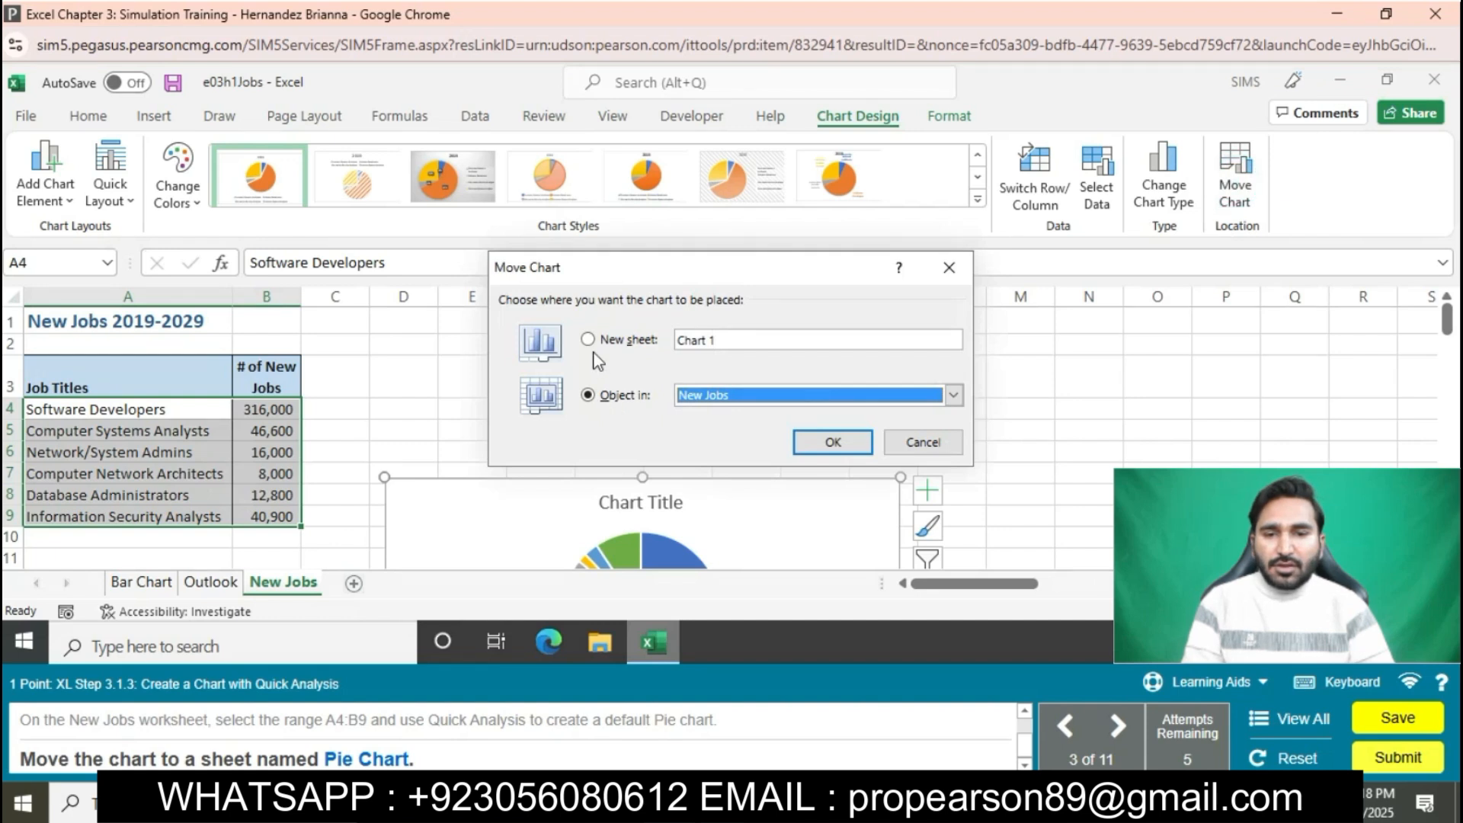
click(588, 340)
text(Pie Chart)
click(816, 444)
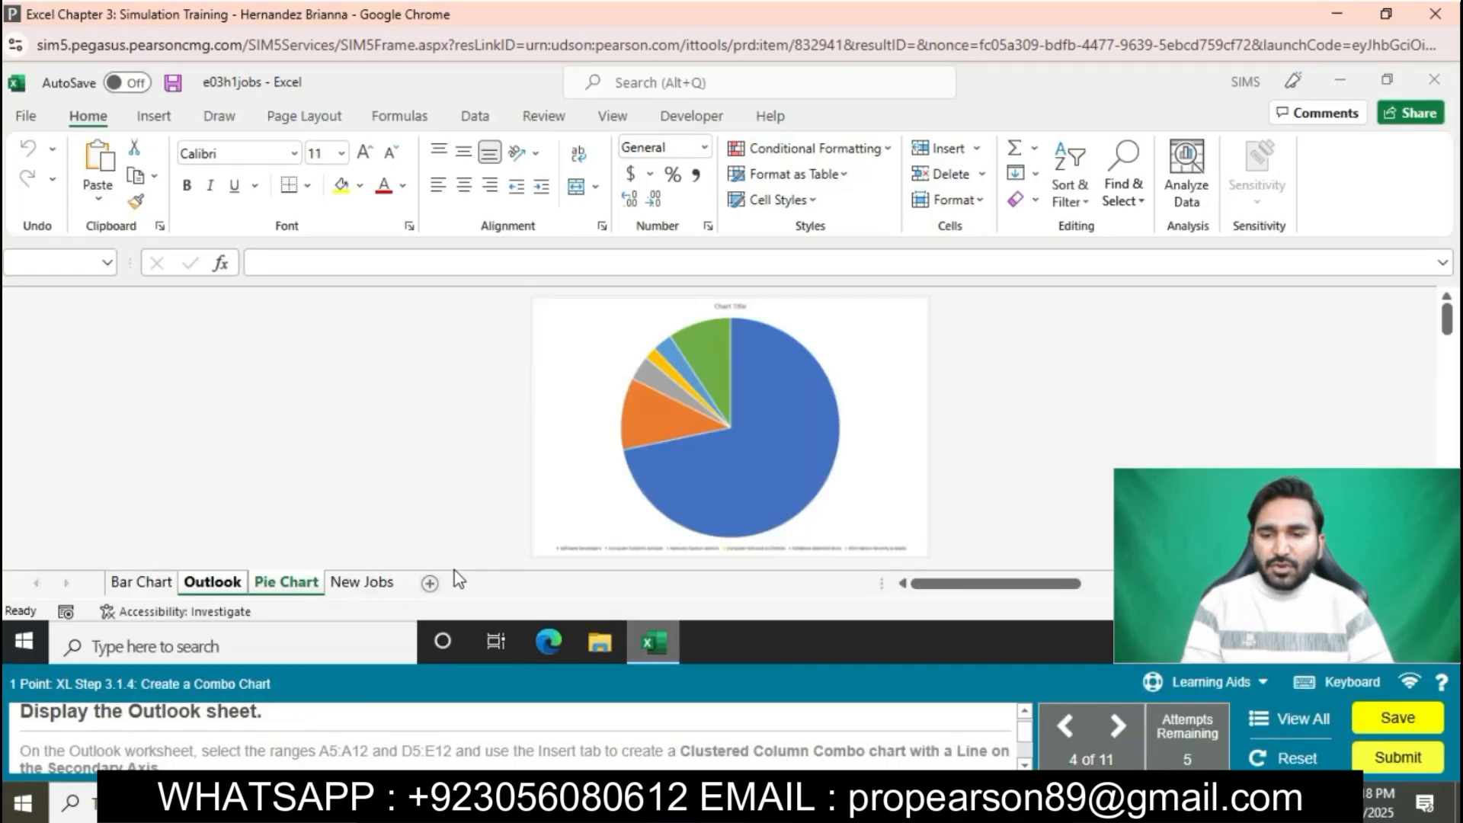
- On the Outlook sheet, insert a Clustered Column - Line on Secondary Axis combo chart from the ranges A5:A12 and D5:E12
click(221, 585)
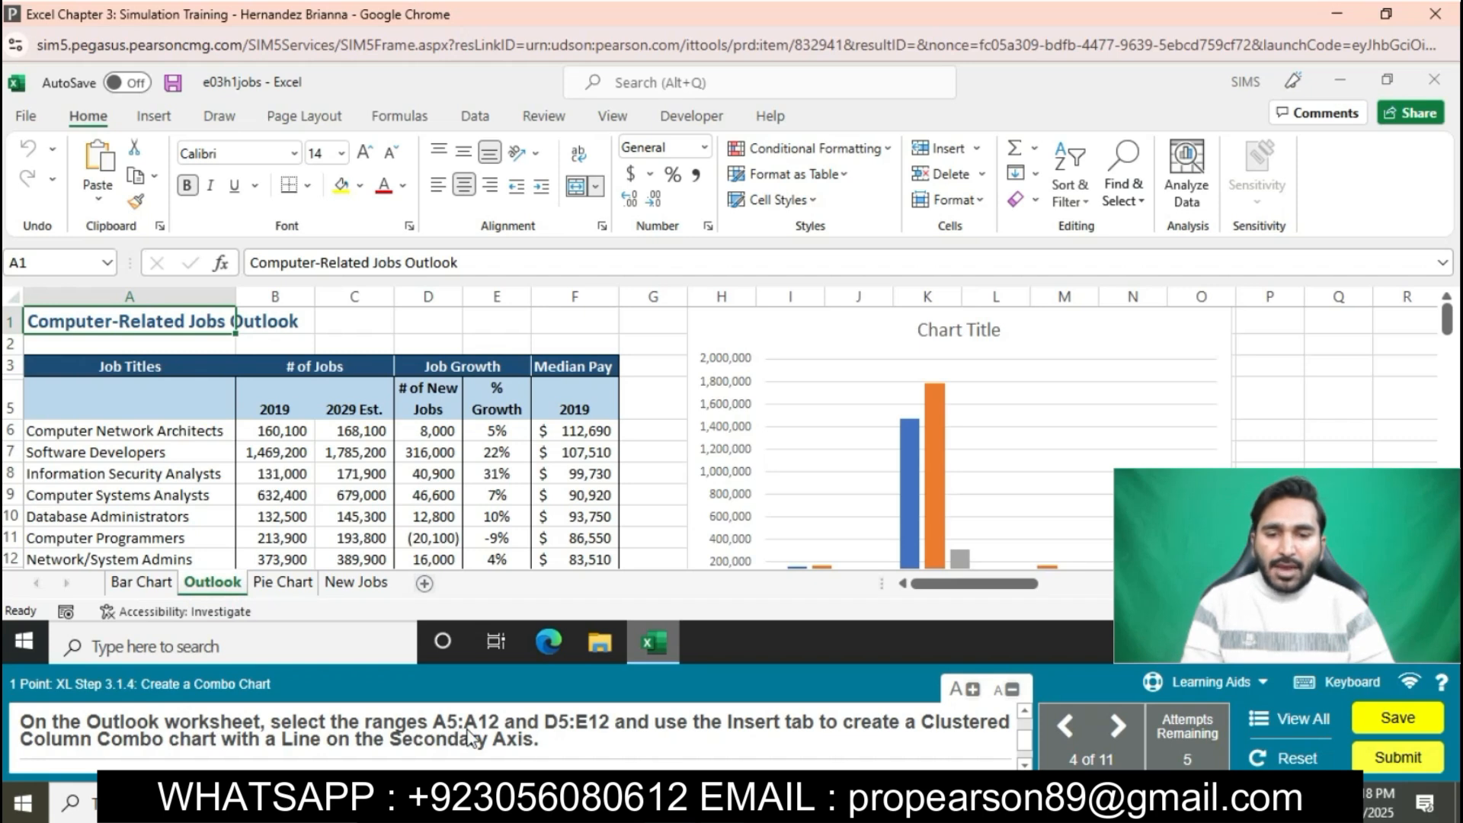
drag(173, 399, 175, 563)
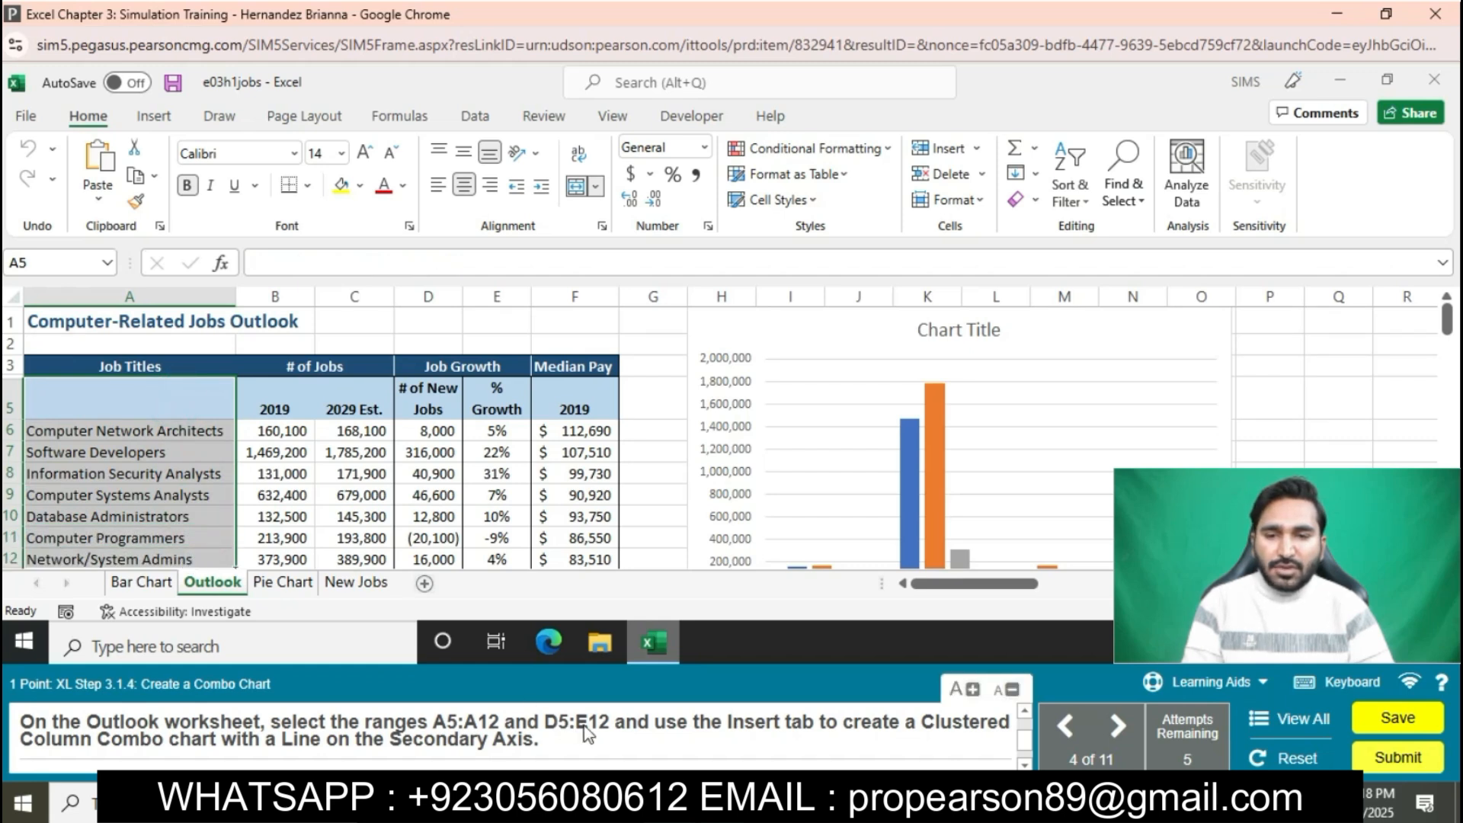
ctrl+click(418, 407)
drag(419, 407, 509, 559)
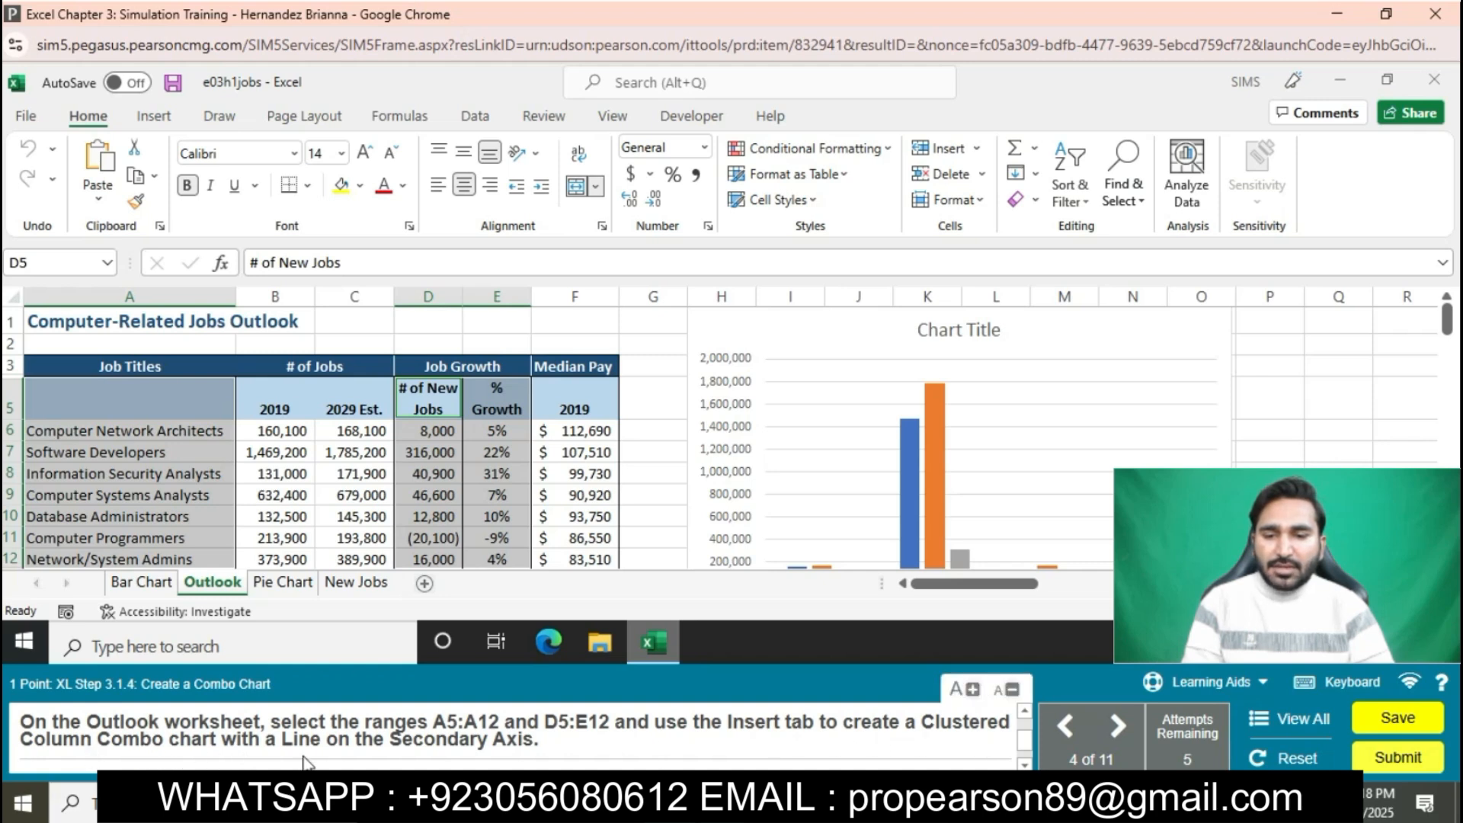
click(154, 117)
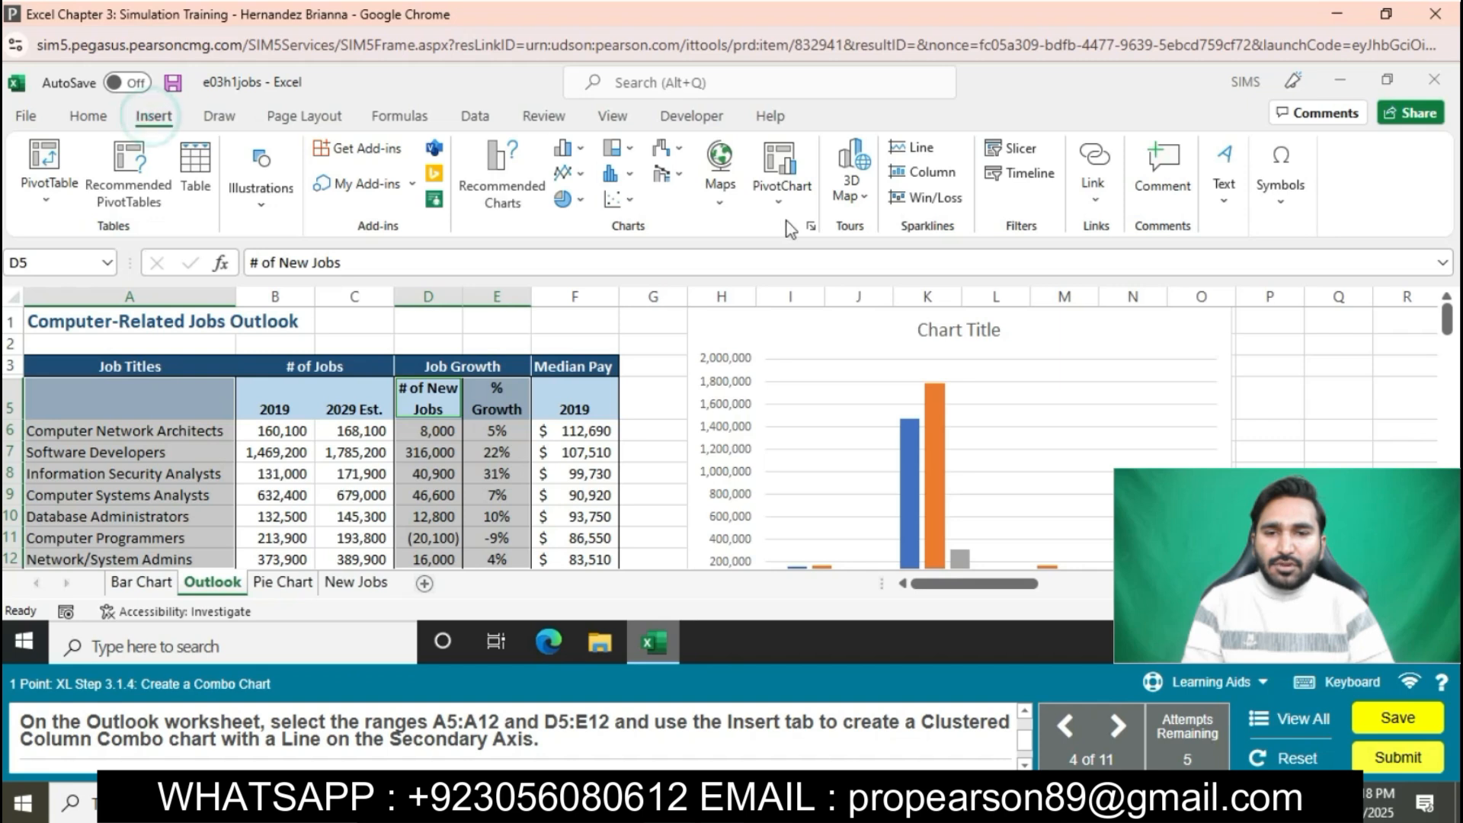
click(811, 226)
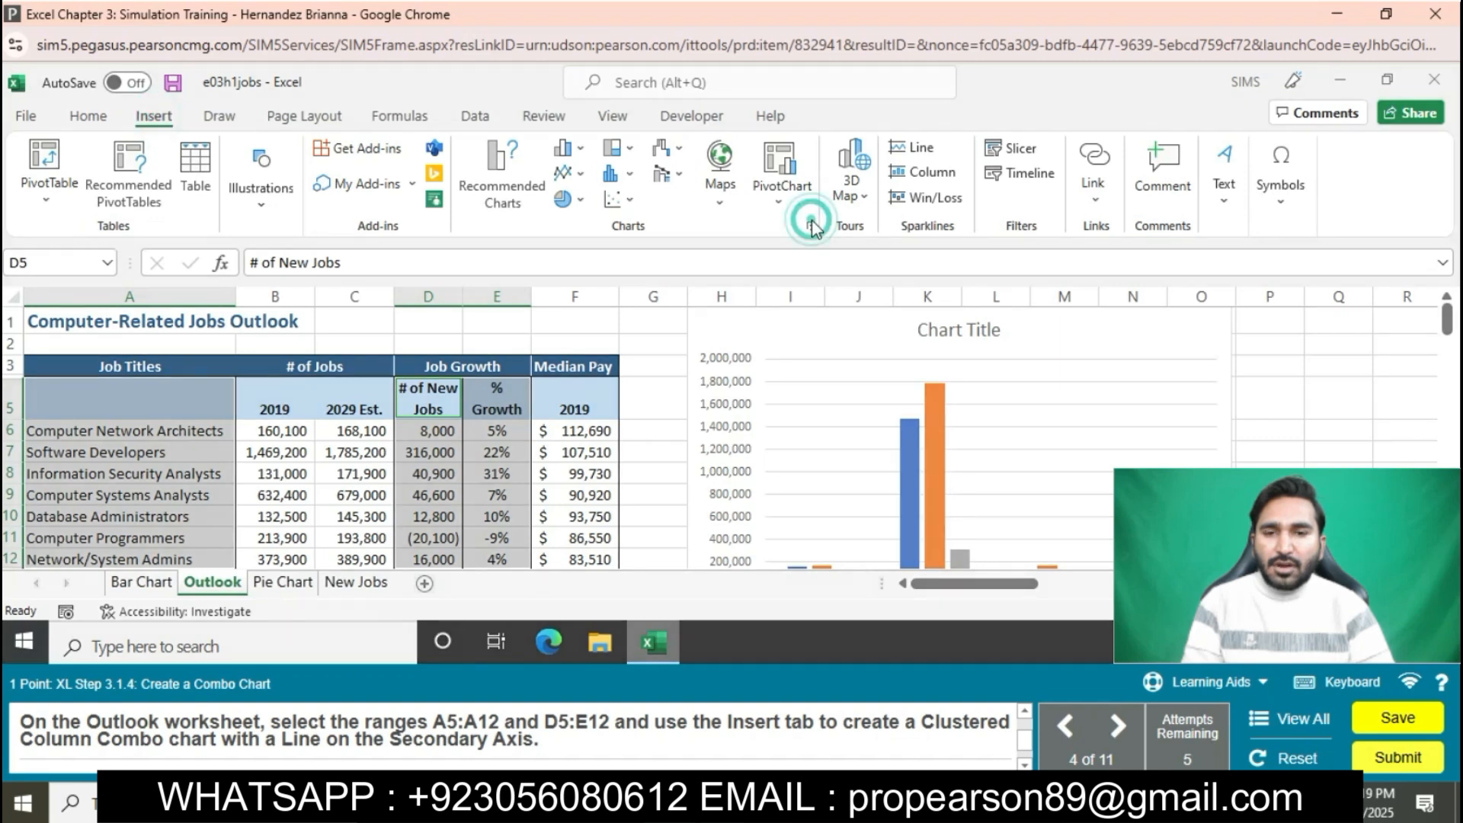
scroll(492, 434, down, 1)
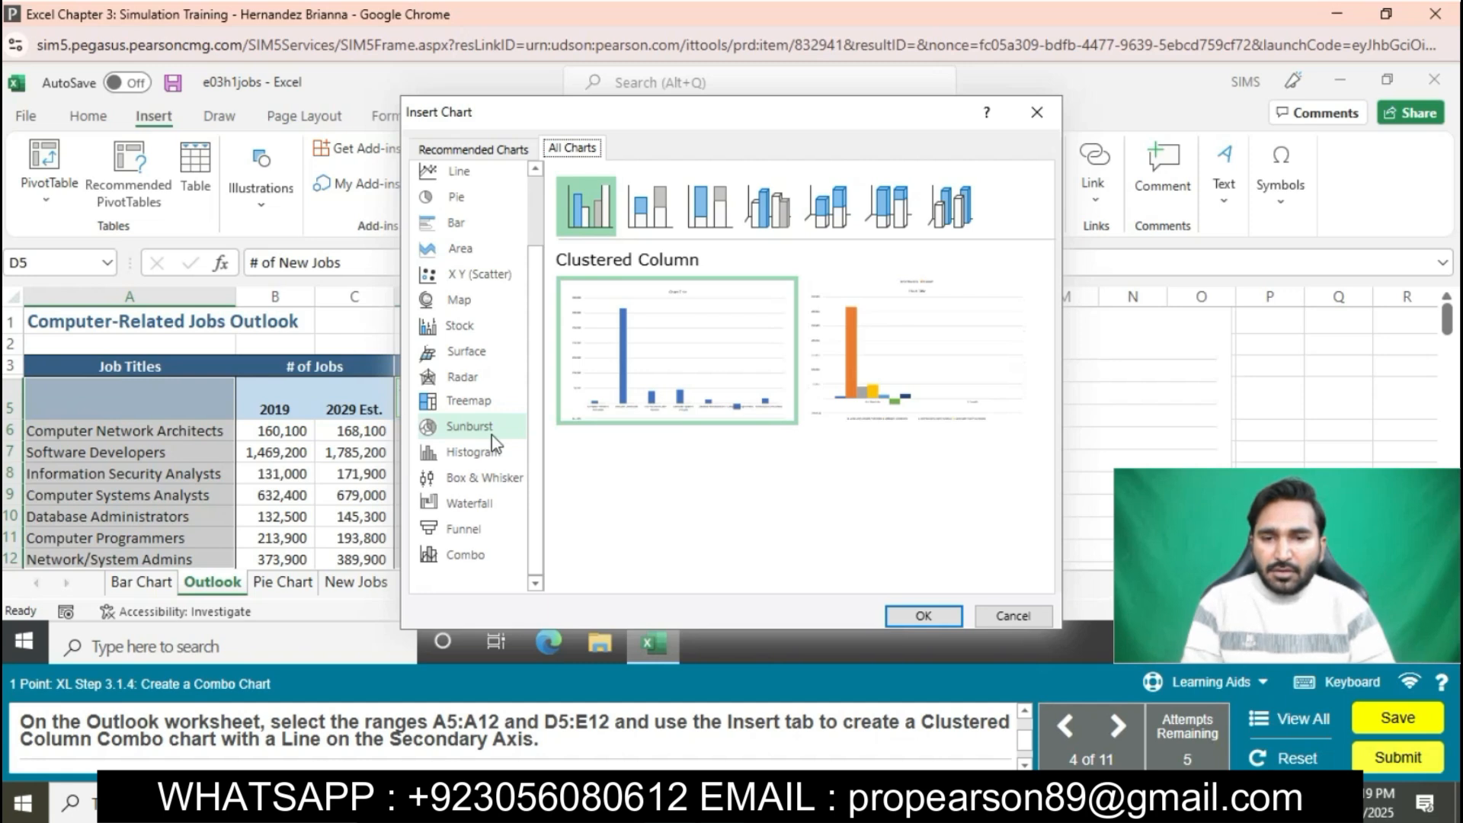
click(470, 558)
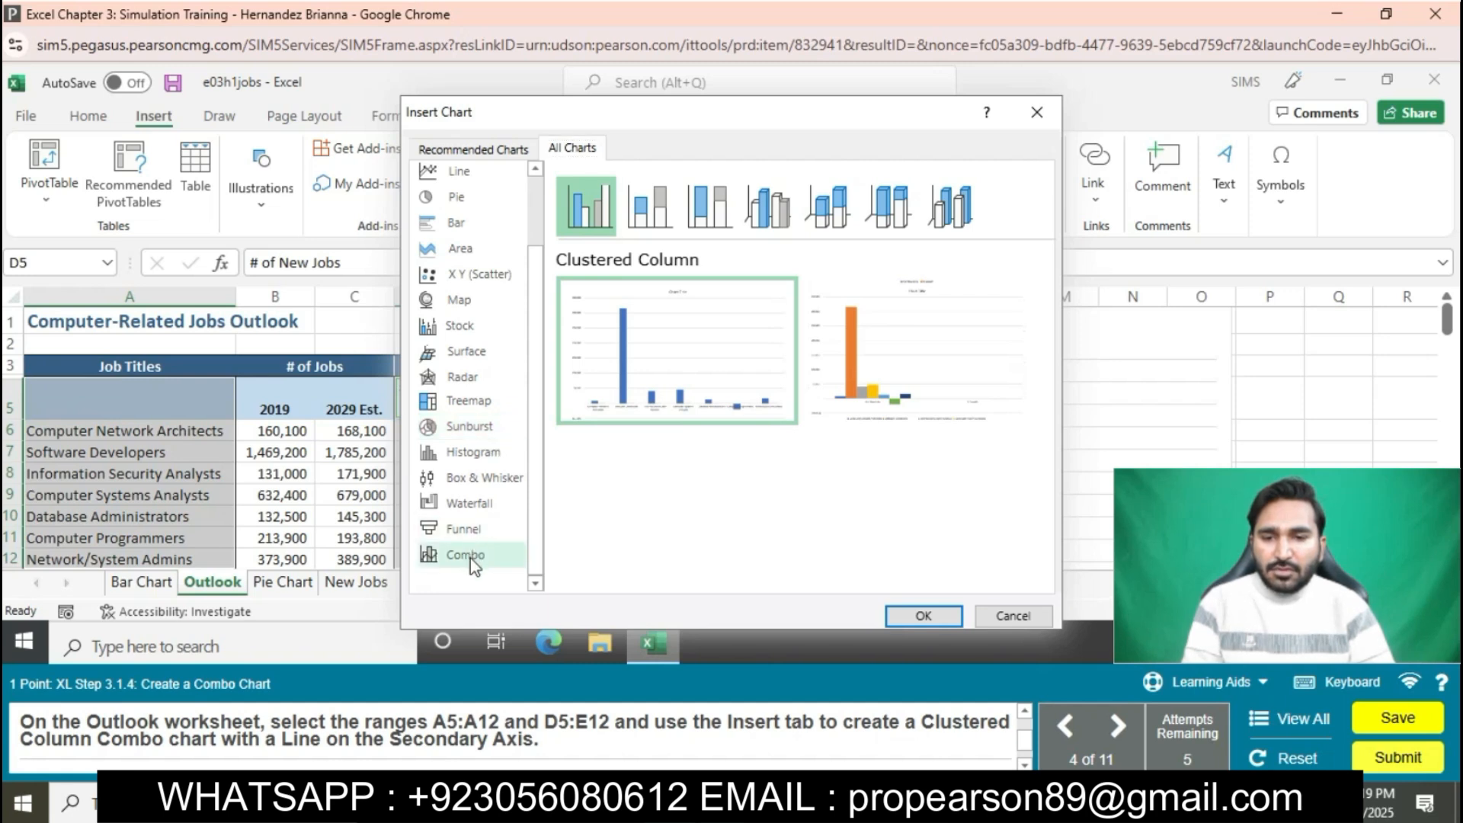
click(470, 557)
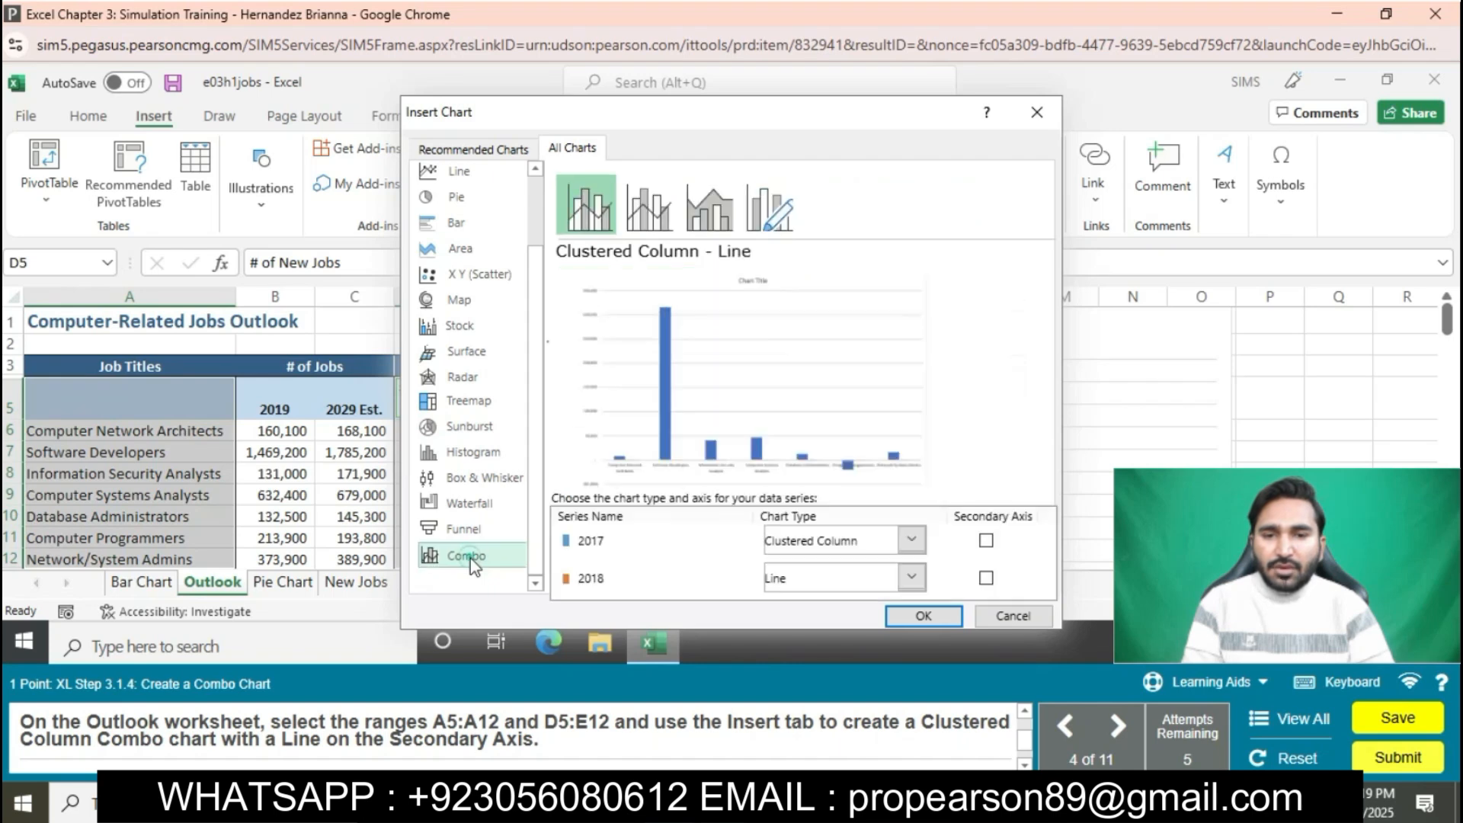
click(640, 233)
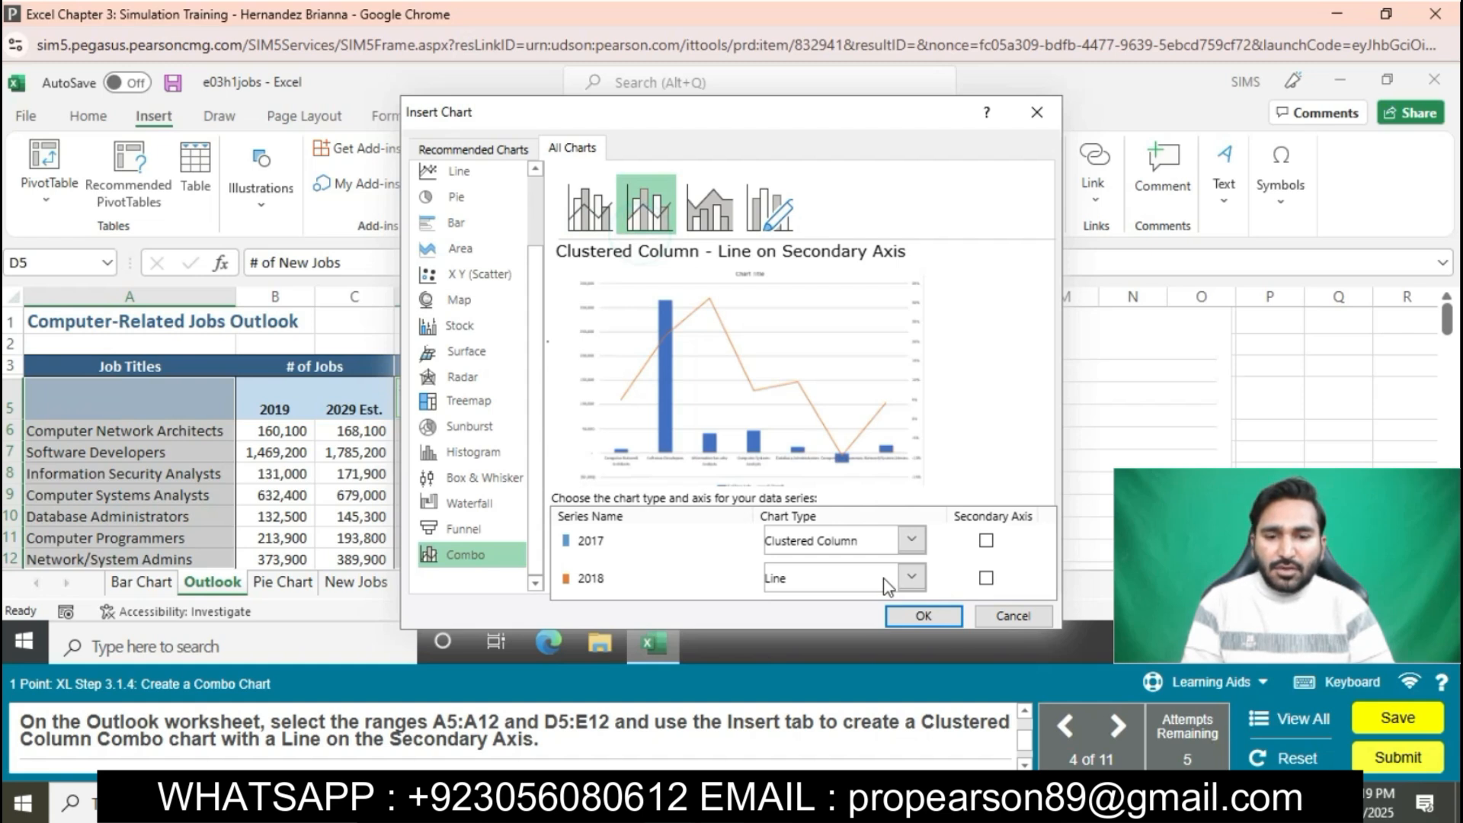
click(926, 613)
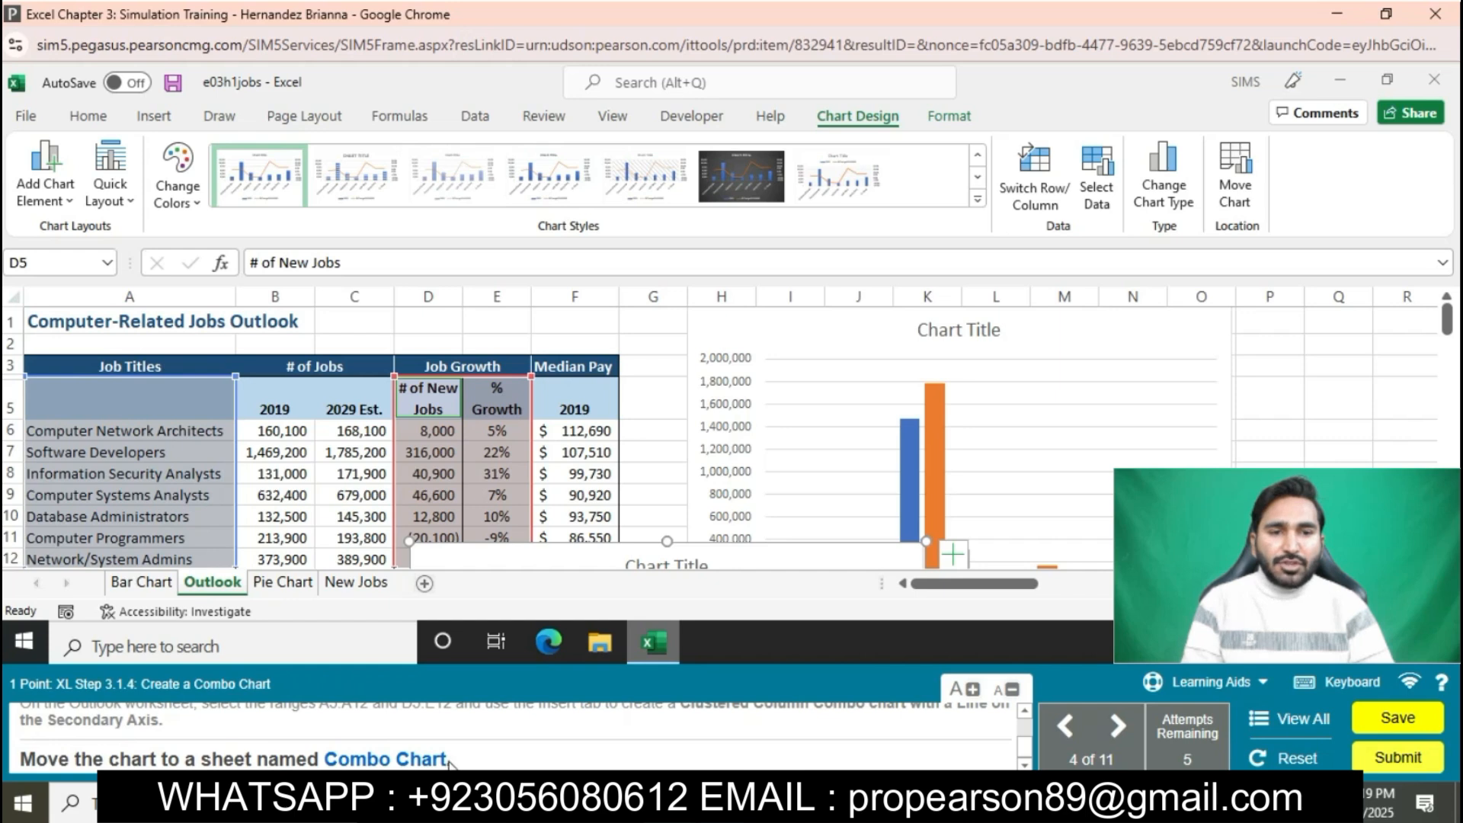
- Move the combo chart to a new chart sheet named Combo Chart
click(1222, 190)
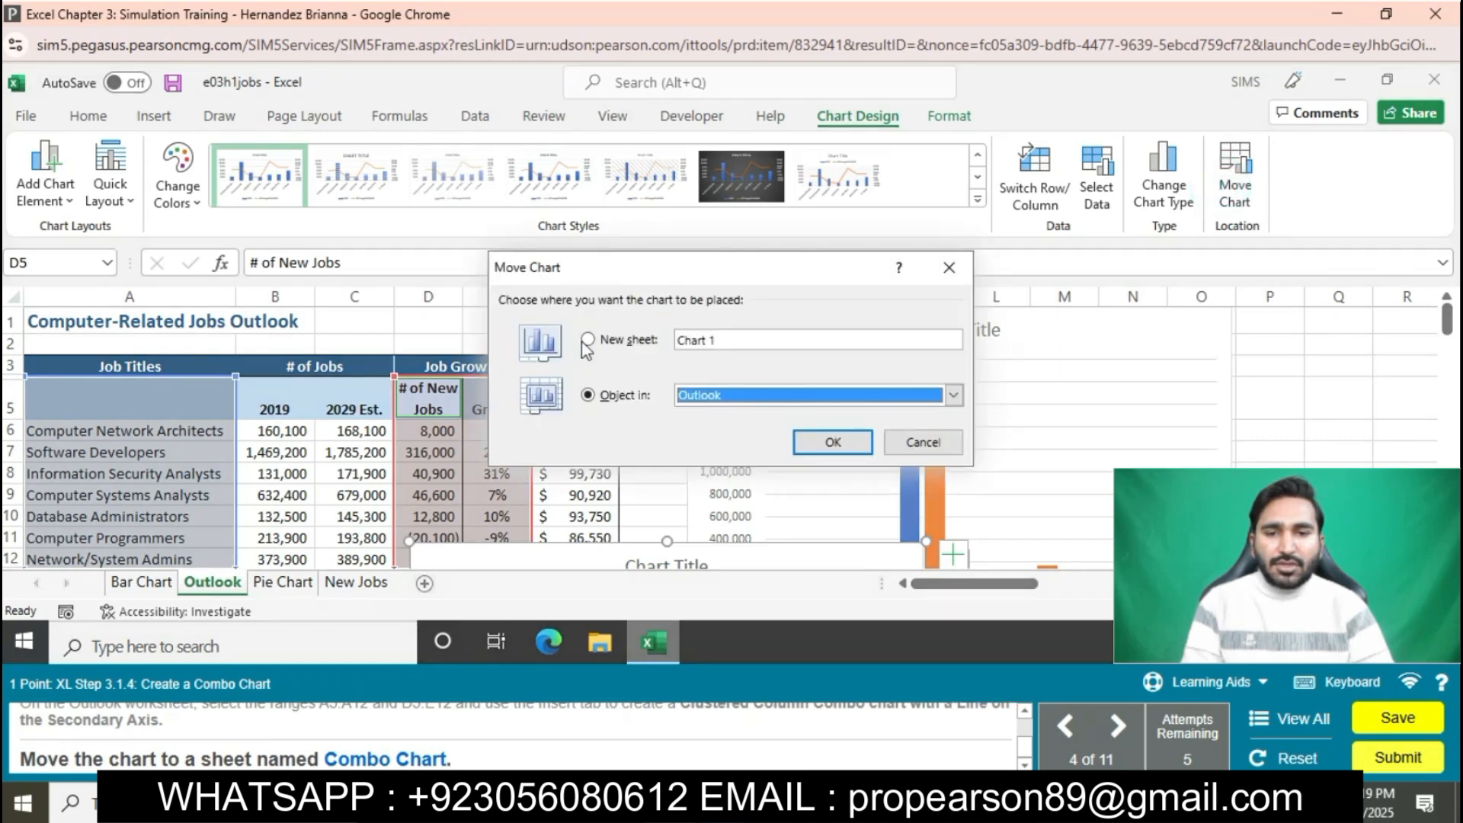
click(587, 340)
text(Combo Chart)
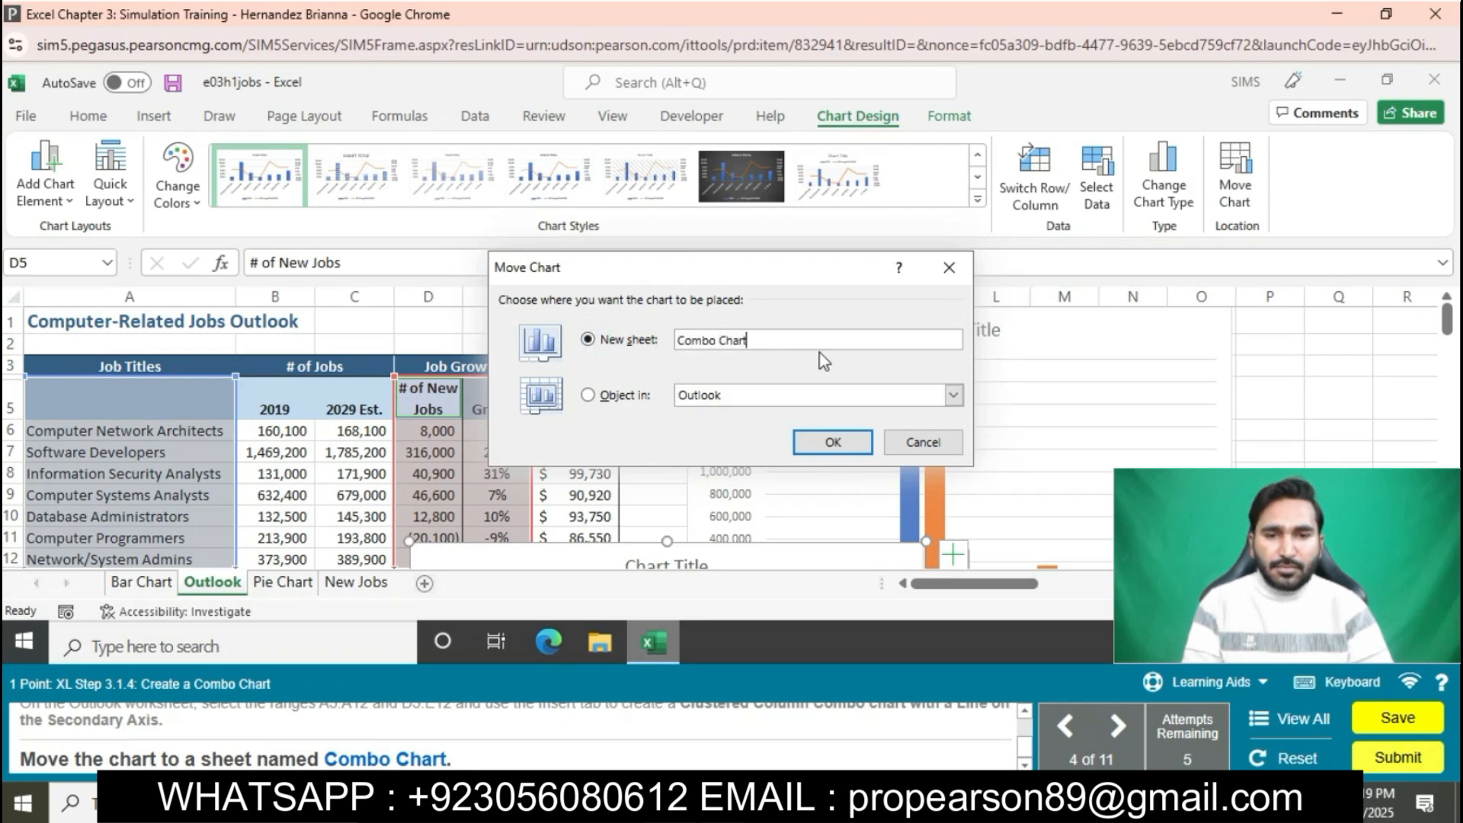
click(835, 431)
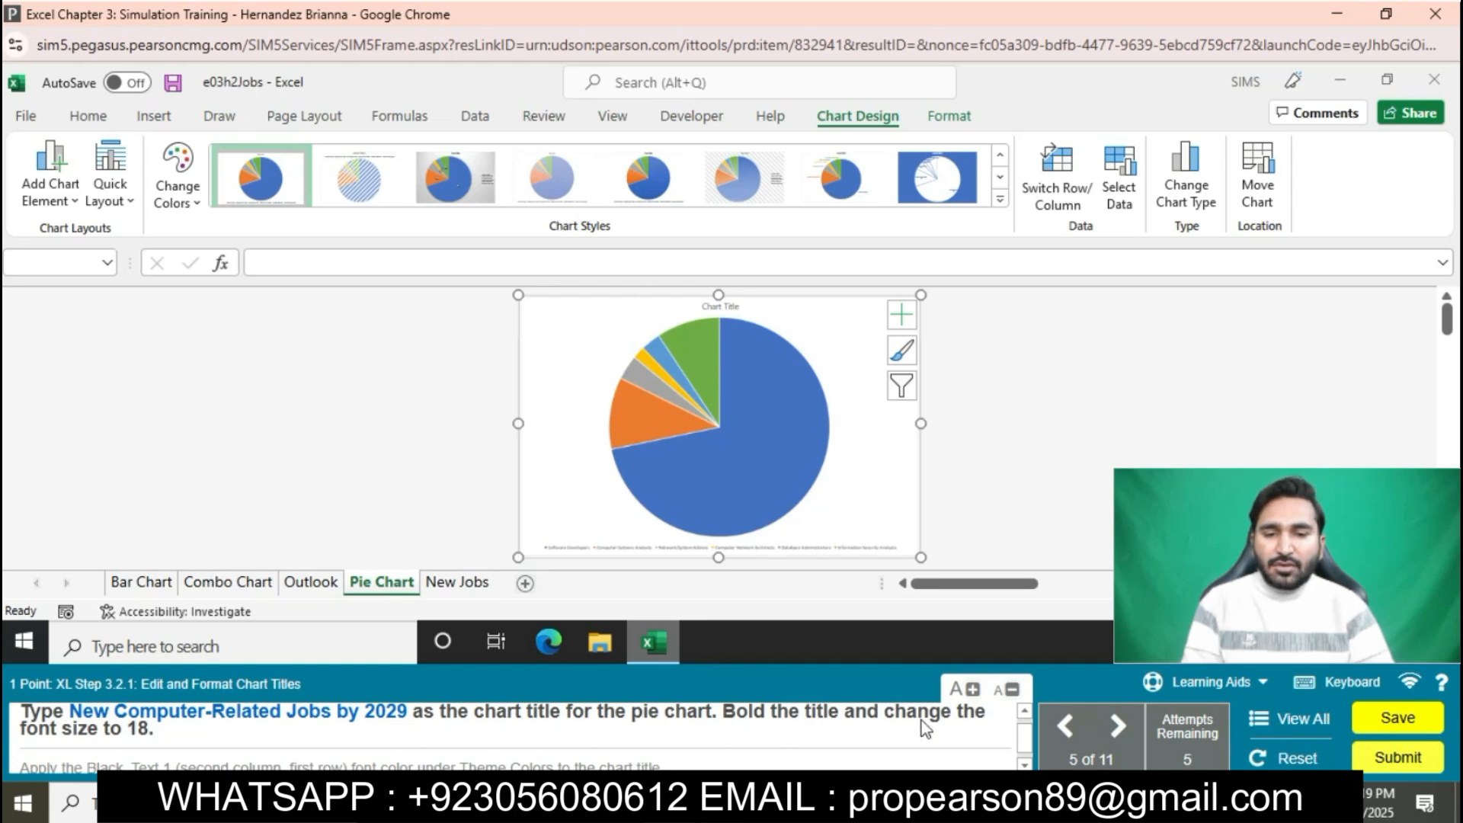
- Replace the pie chart's placeholder title with "New Computer-Related Jobs by 2029"
click(718, 307)
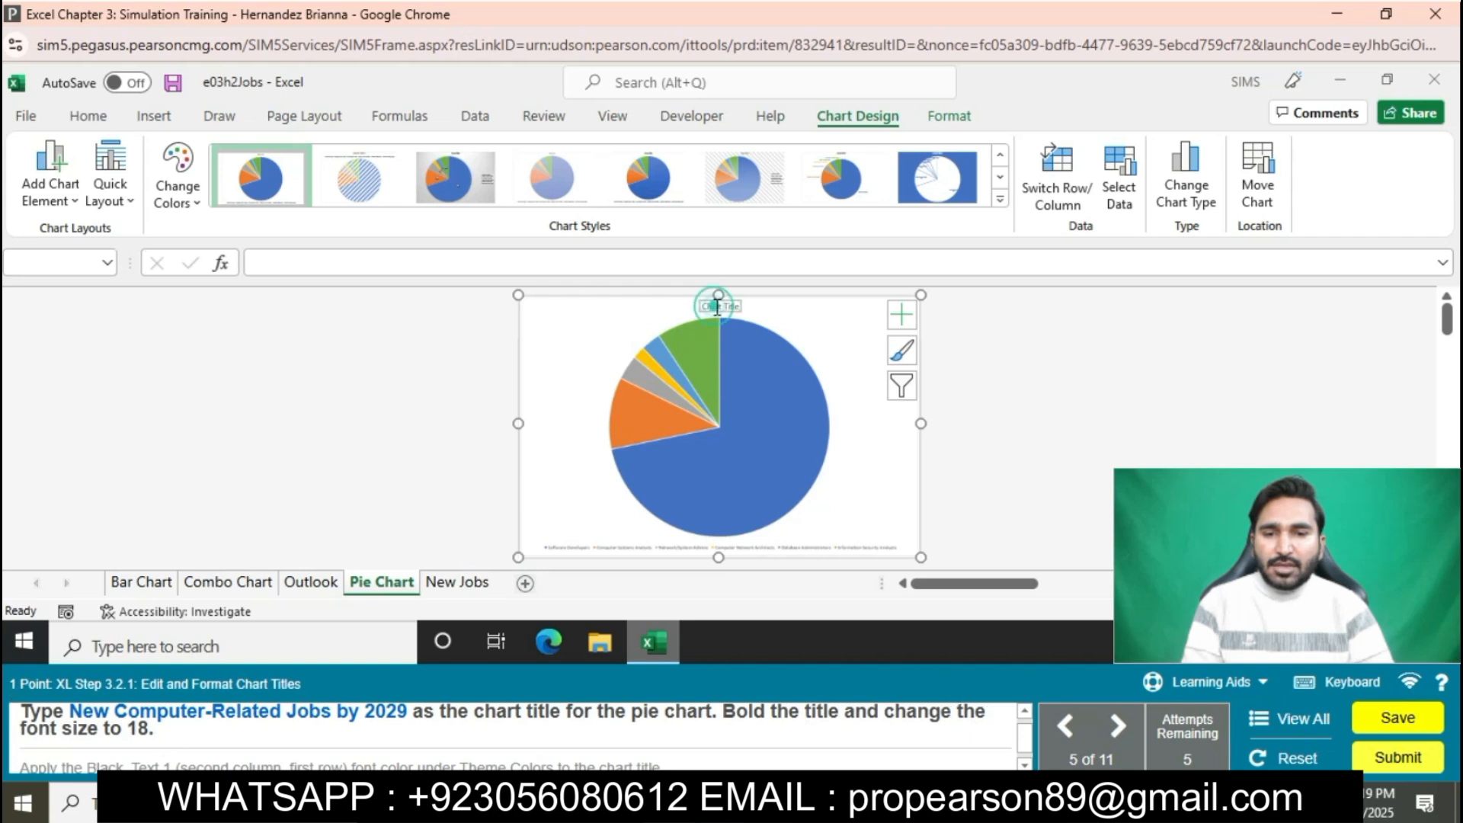
click(715, 306)
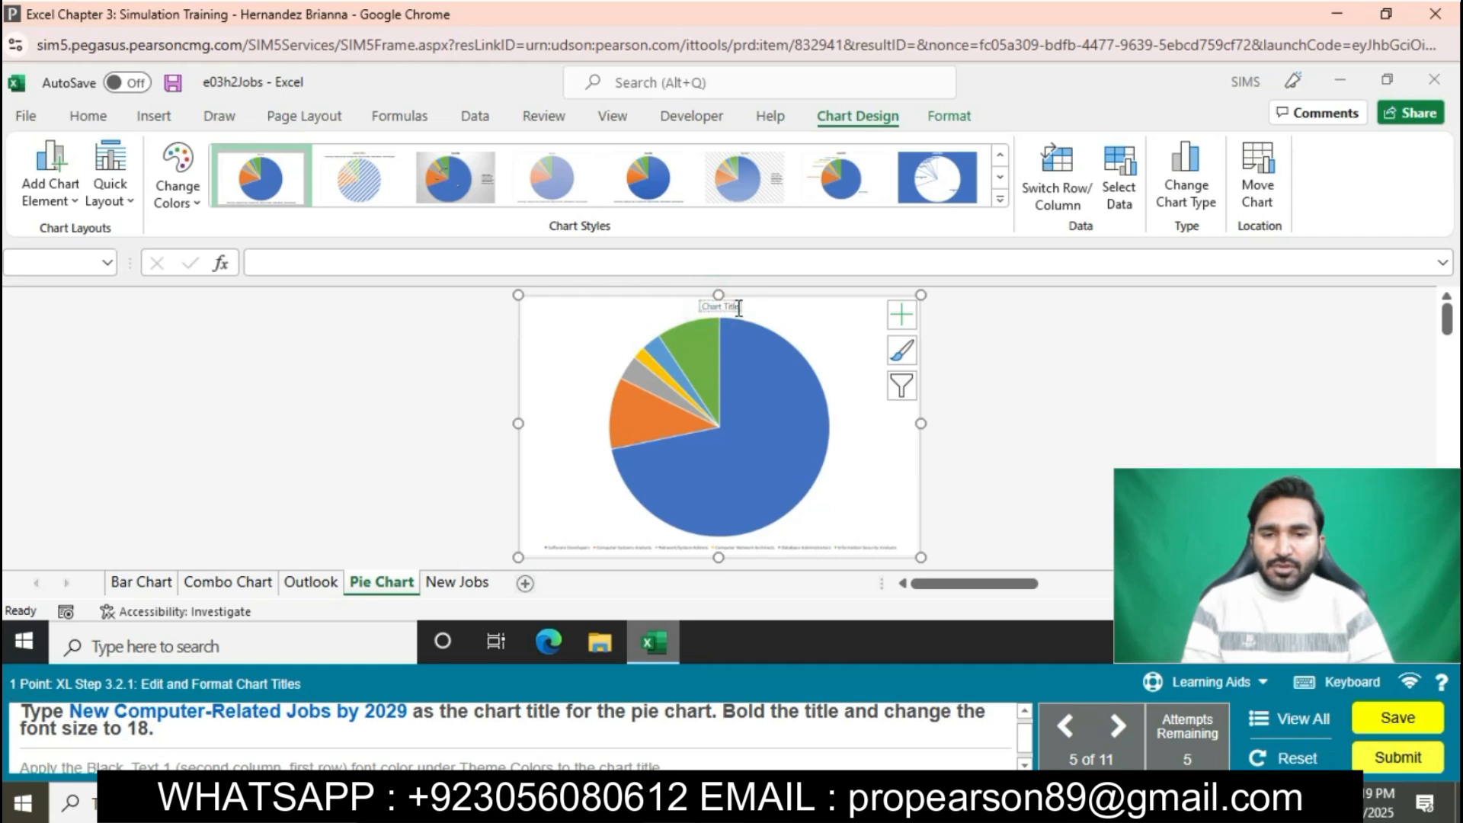
click(731, 306)
click(742, 308)
key(BackSpace)
key(BackSpace)
key(BackSpace)
key(BackSpace)
key(BackSpace)
key(BackSpace)
key(BackSpace)
key(BackSpace)
key(BackSpace)
key(BackSpace)
key(BackSpace)
text(New Computer-Related Jobs)
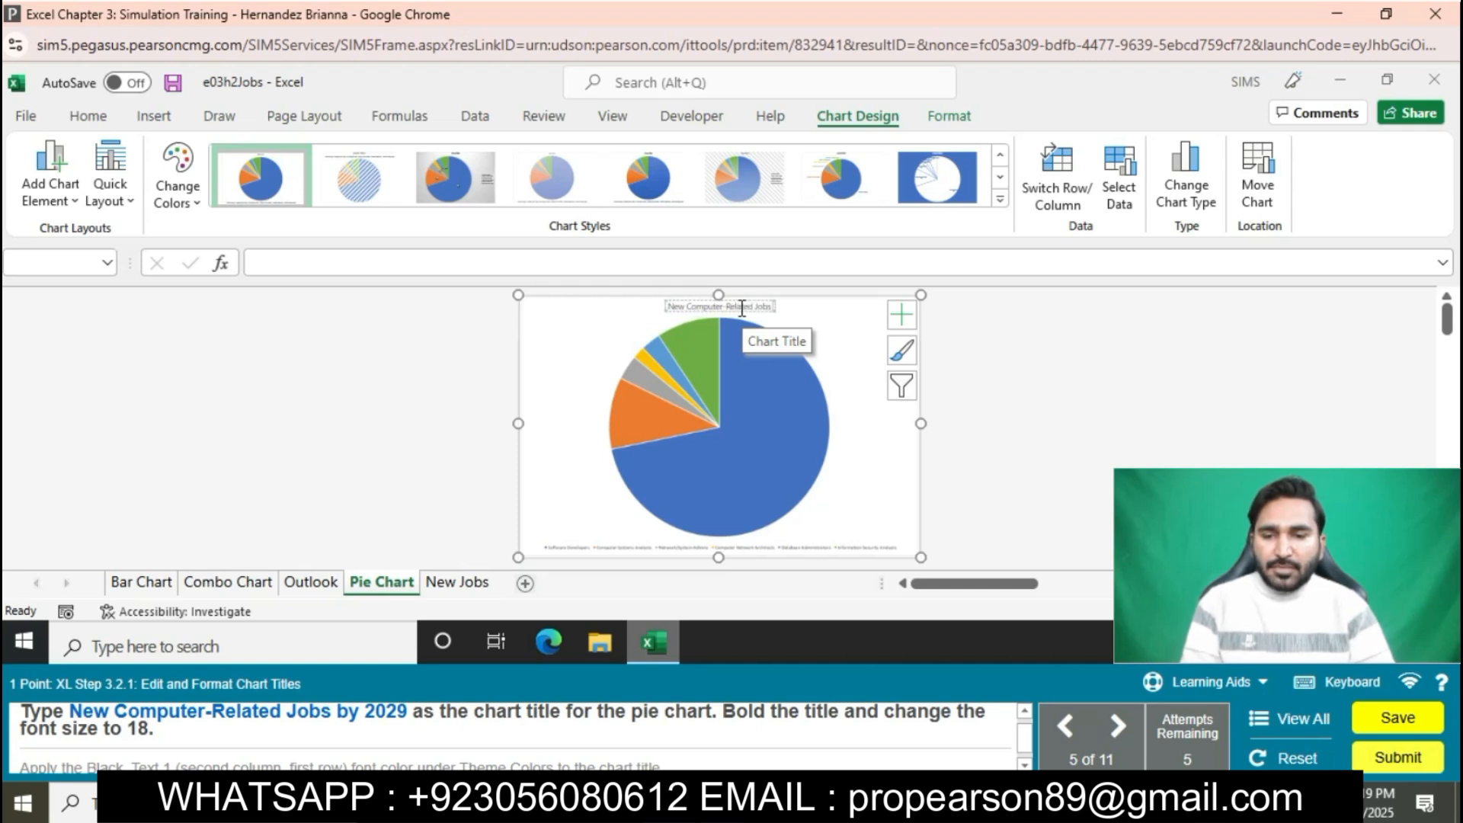